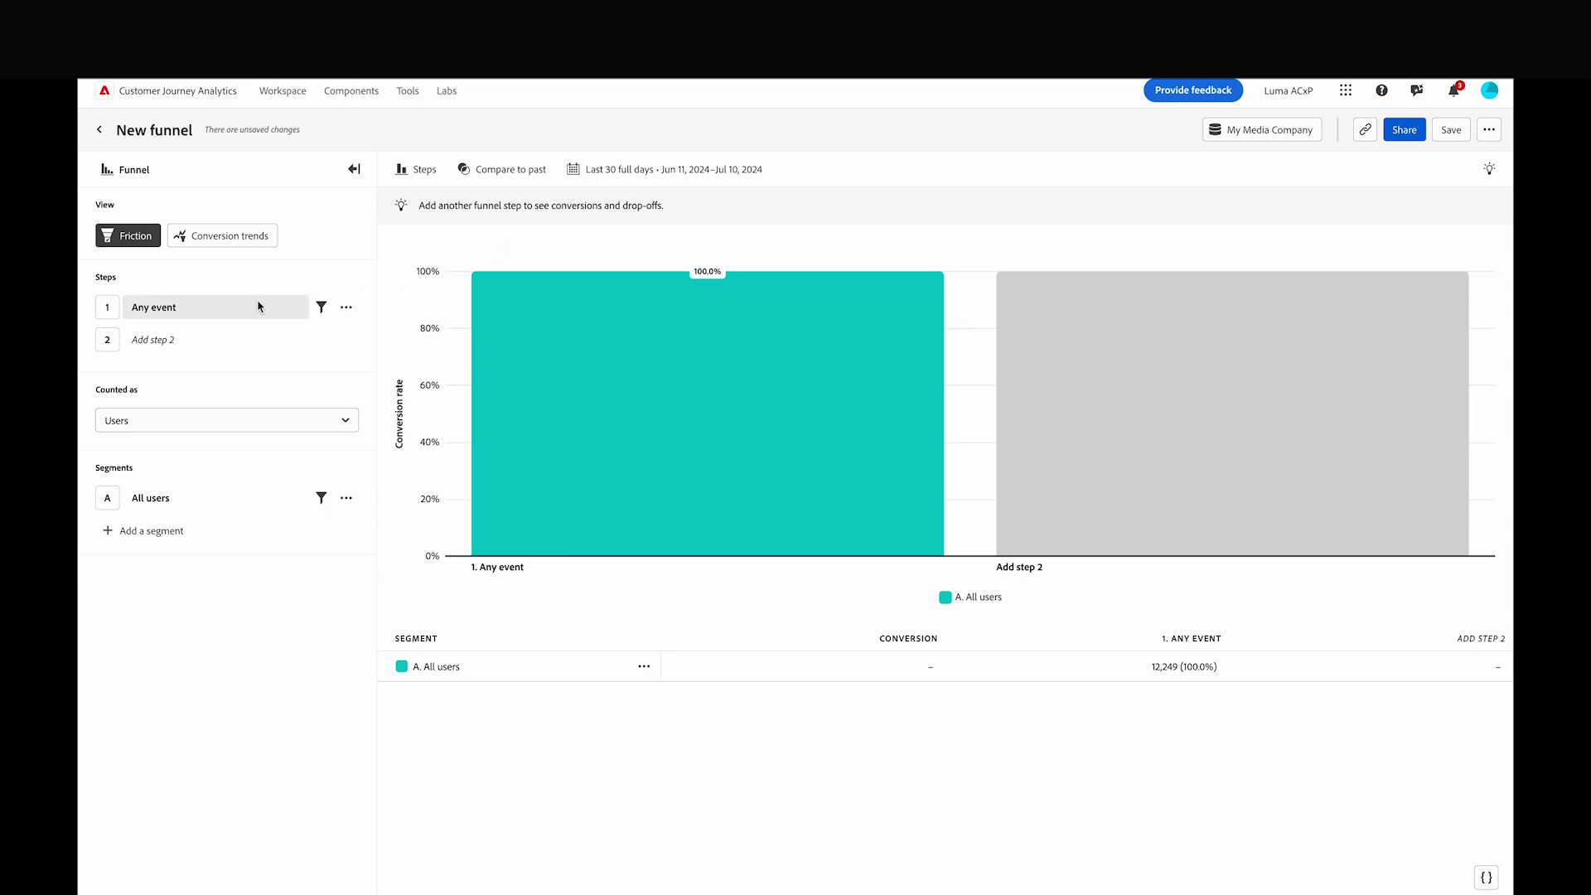
- Set funnel step 1 to View Category list and step 2 to Searches
left_click(236, 308)
type("cate")
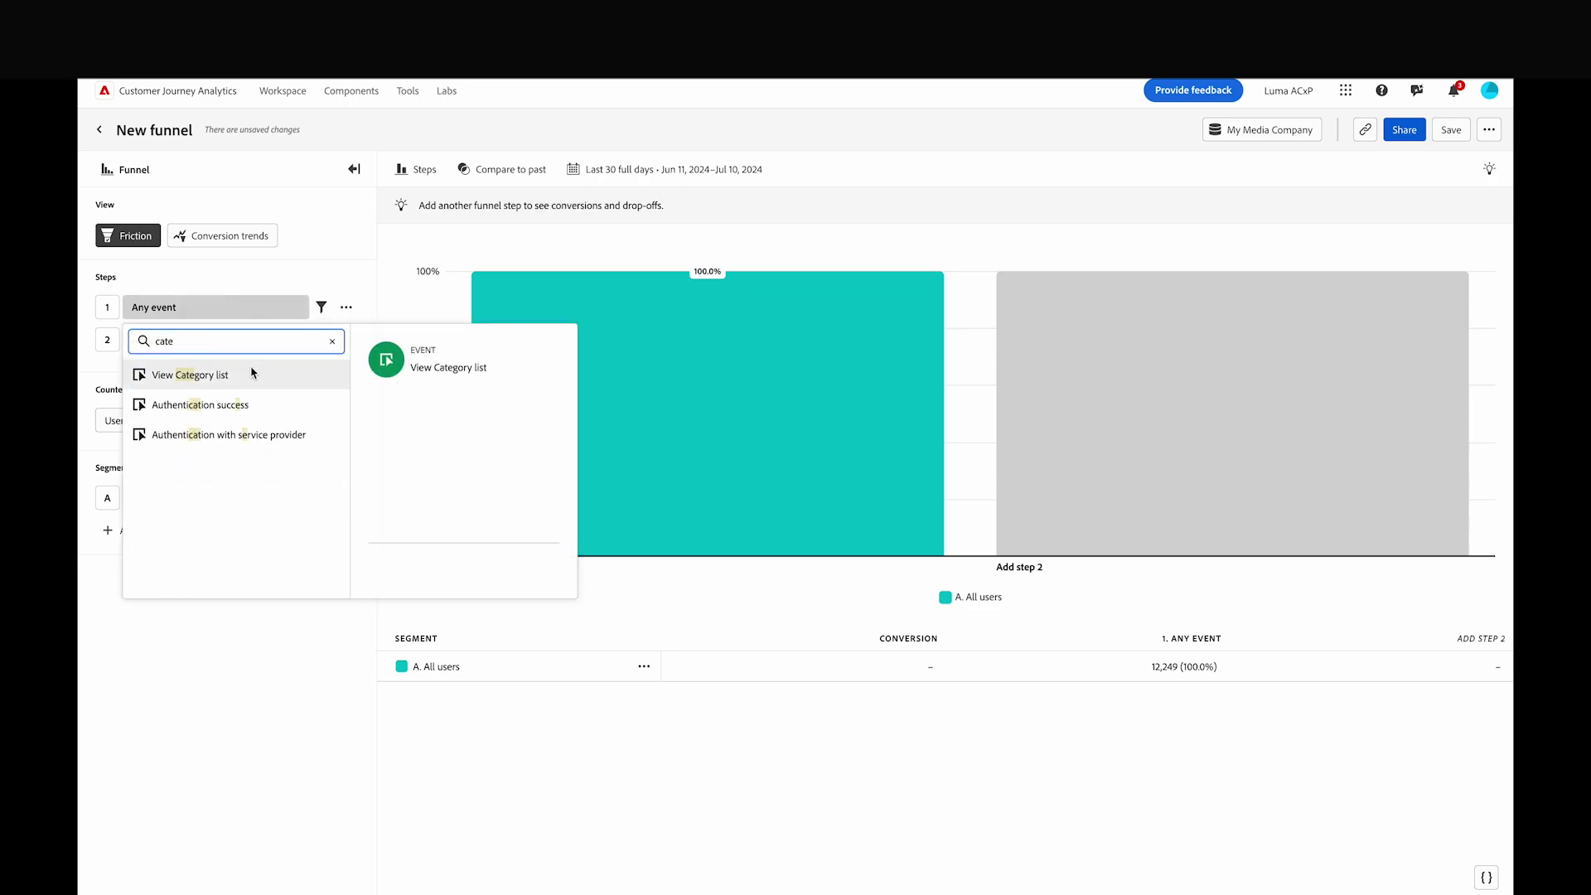
left_click(251, 373)
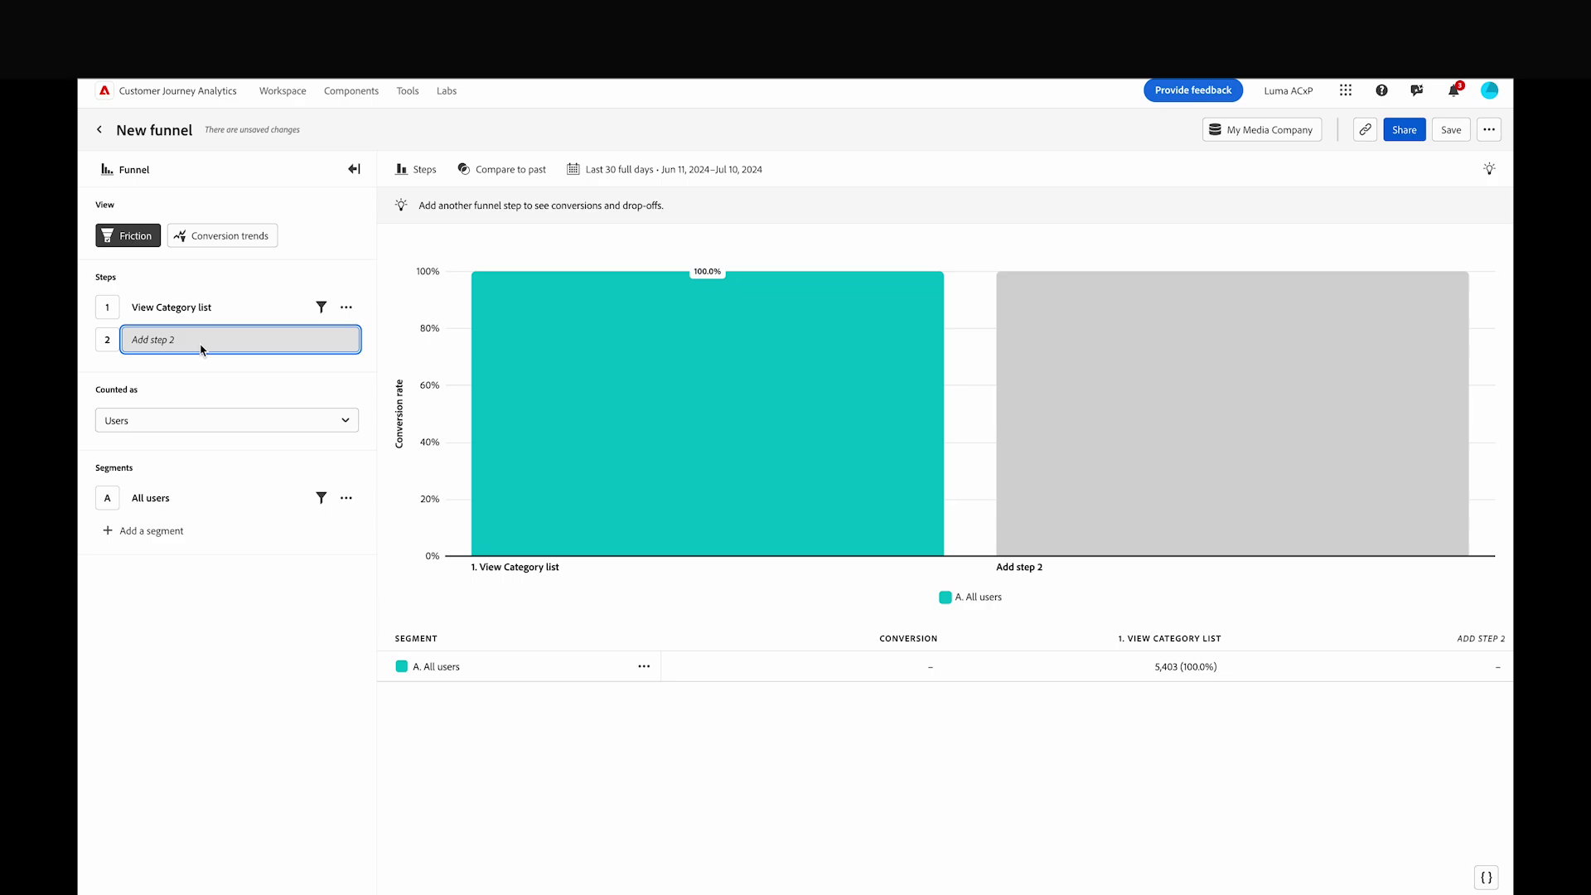
left_click(202, 345)
type("searc")
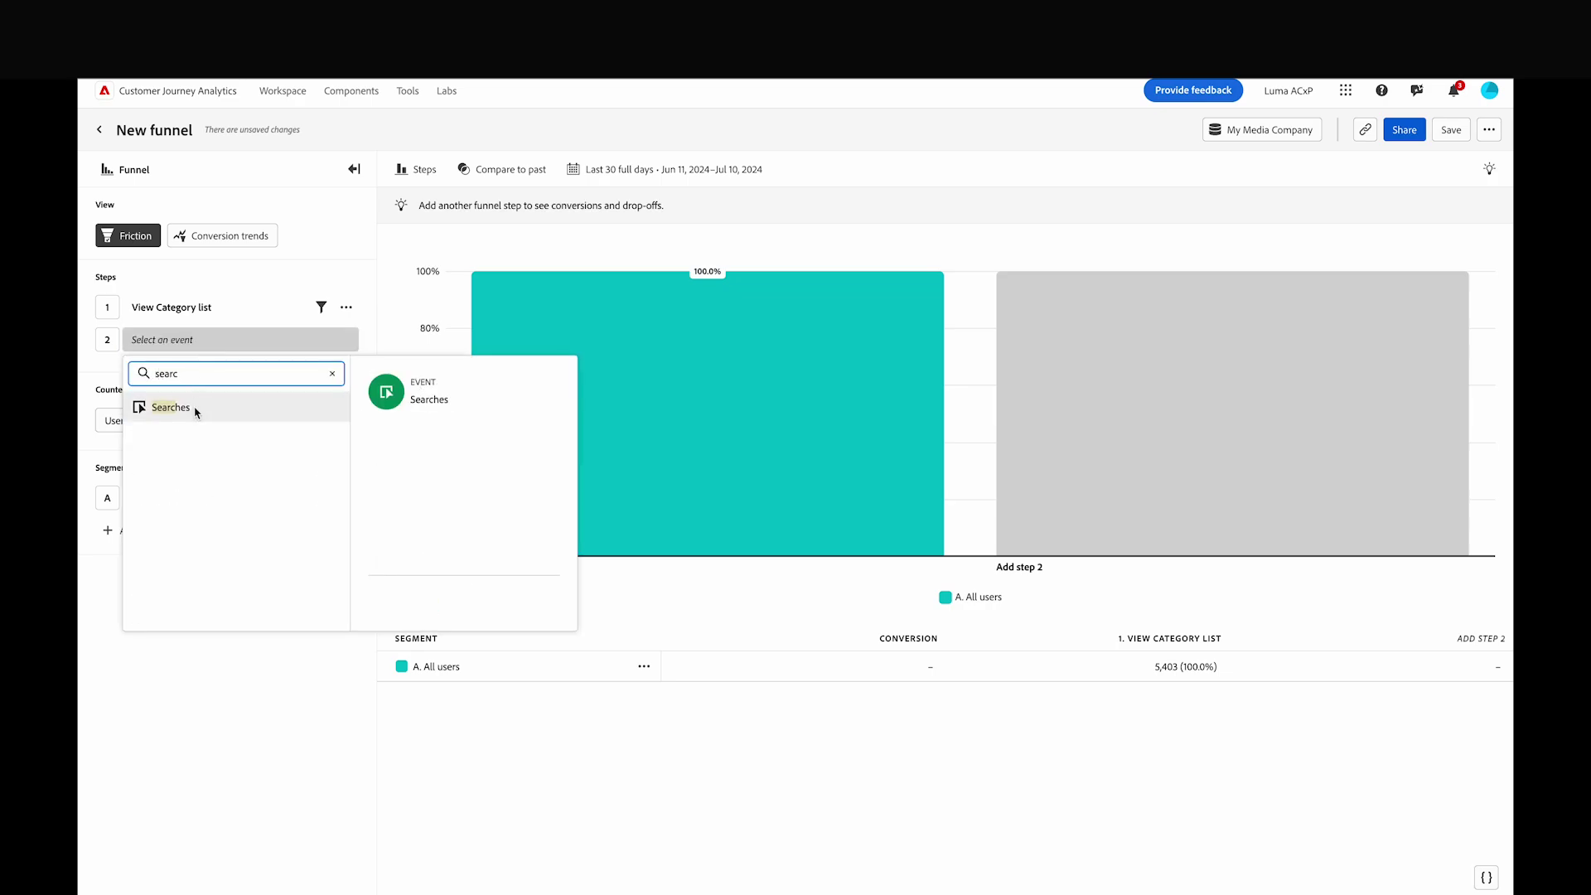
left_click(196, 407)
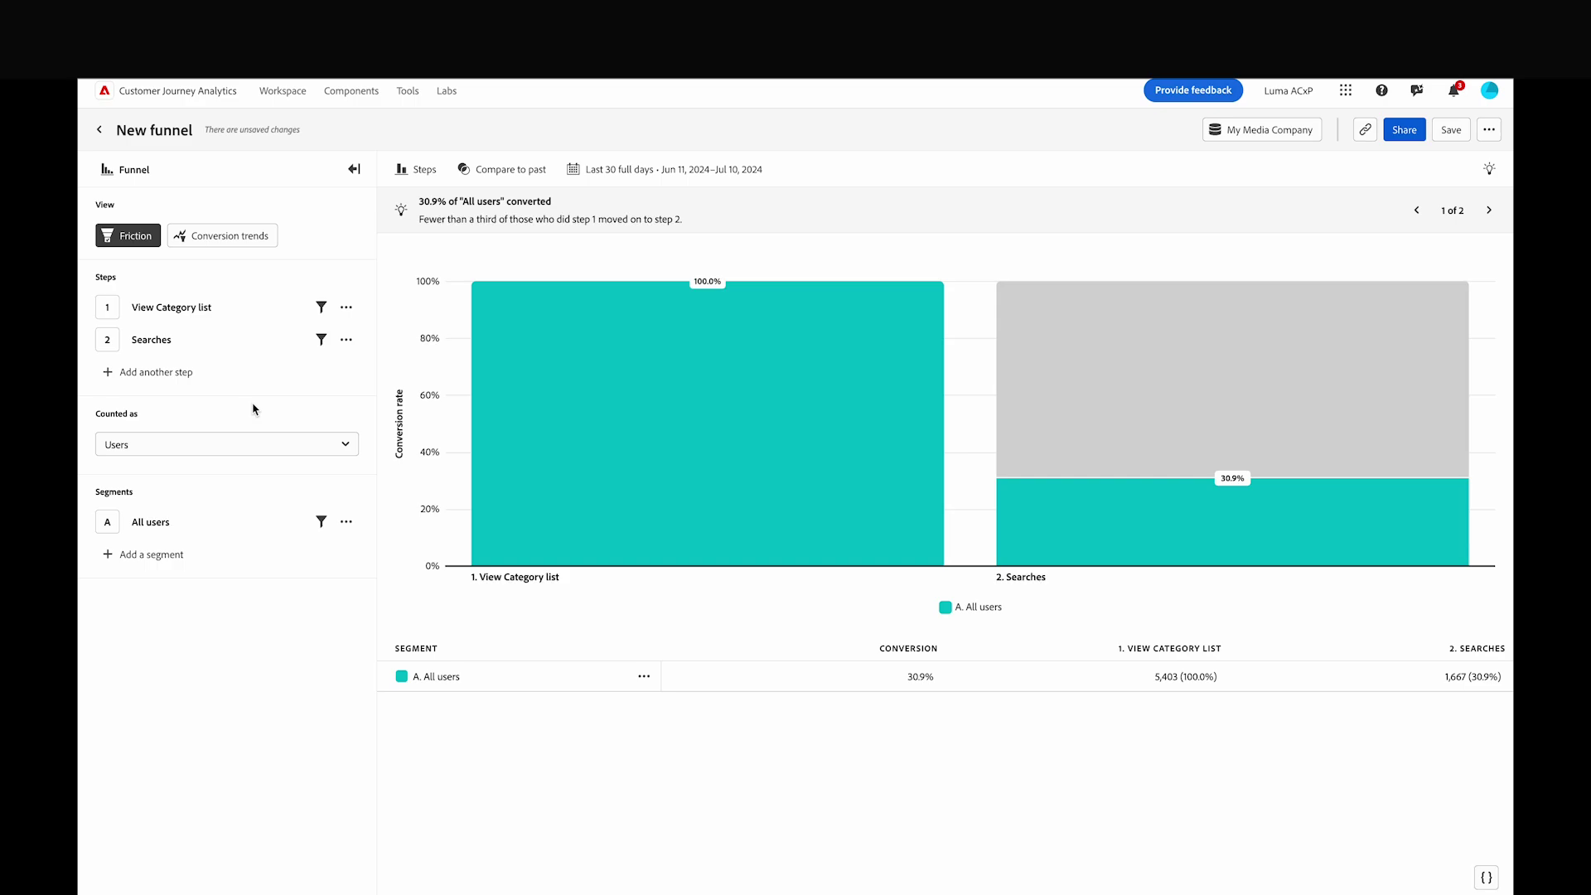
- Use Compare on step 2 so Searches is compared against a View My list path
left_click(347, 342)
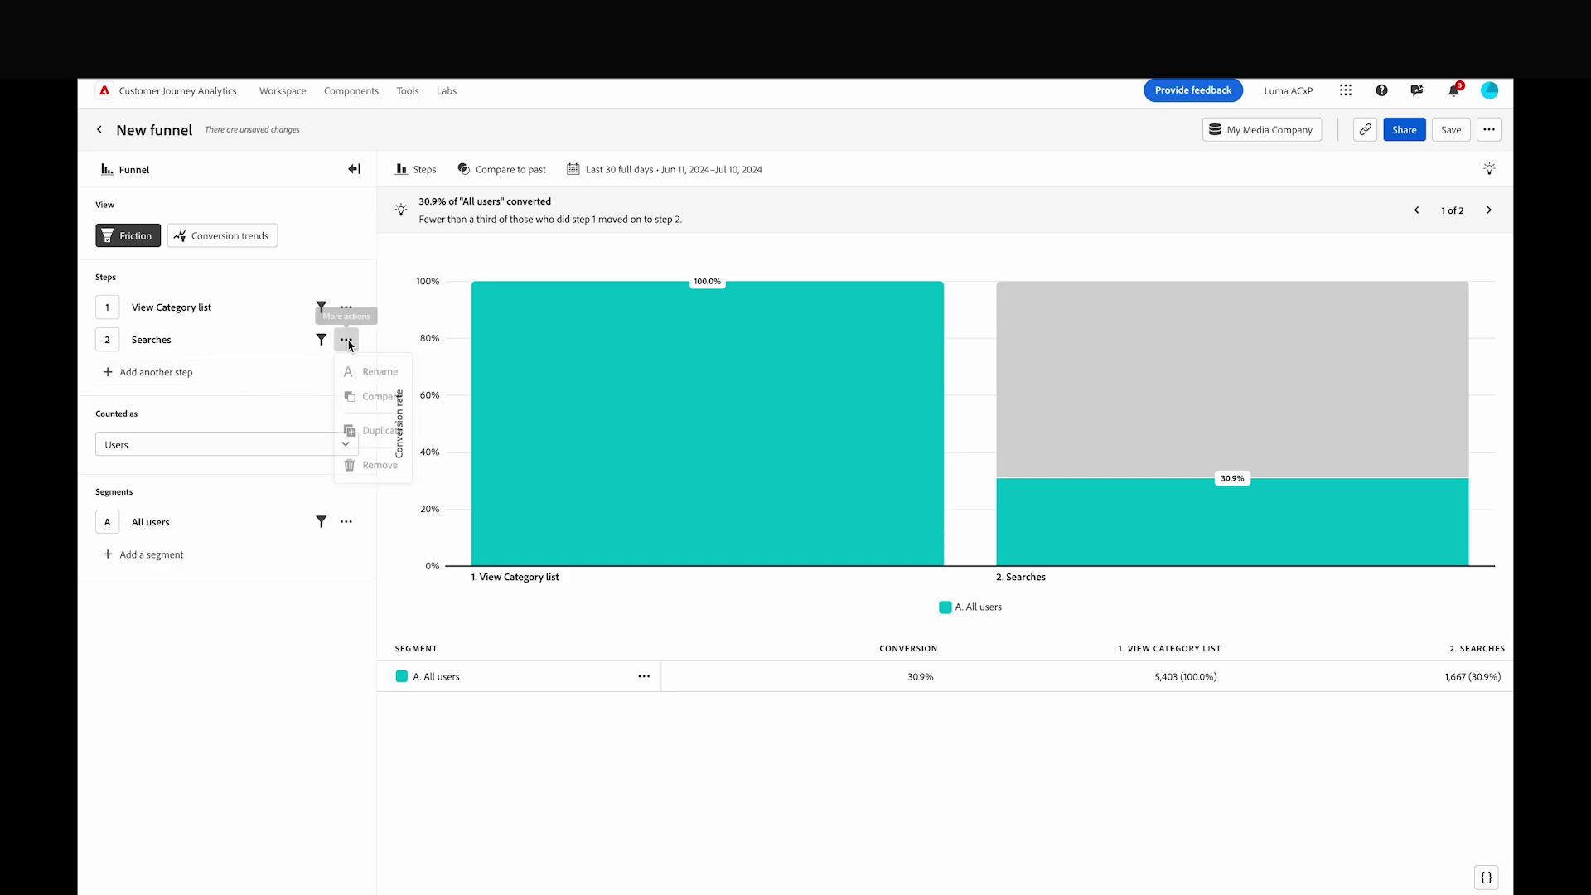
left_click(372, 405)
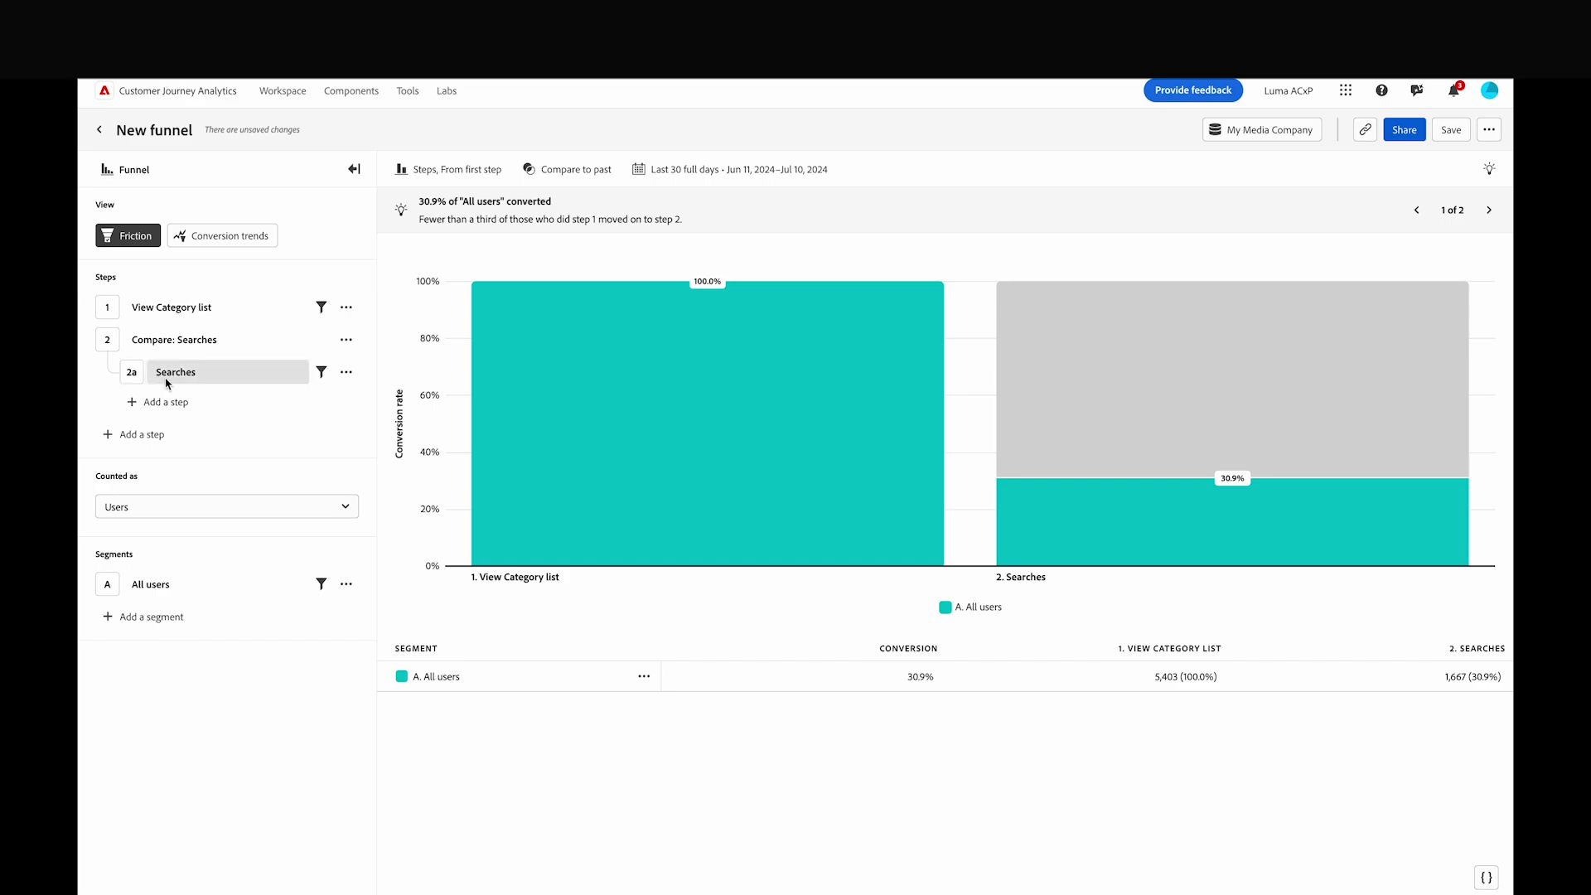
left_click(166, 404)
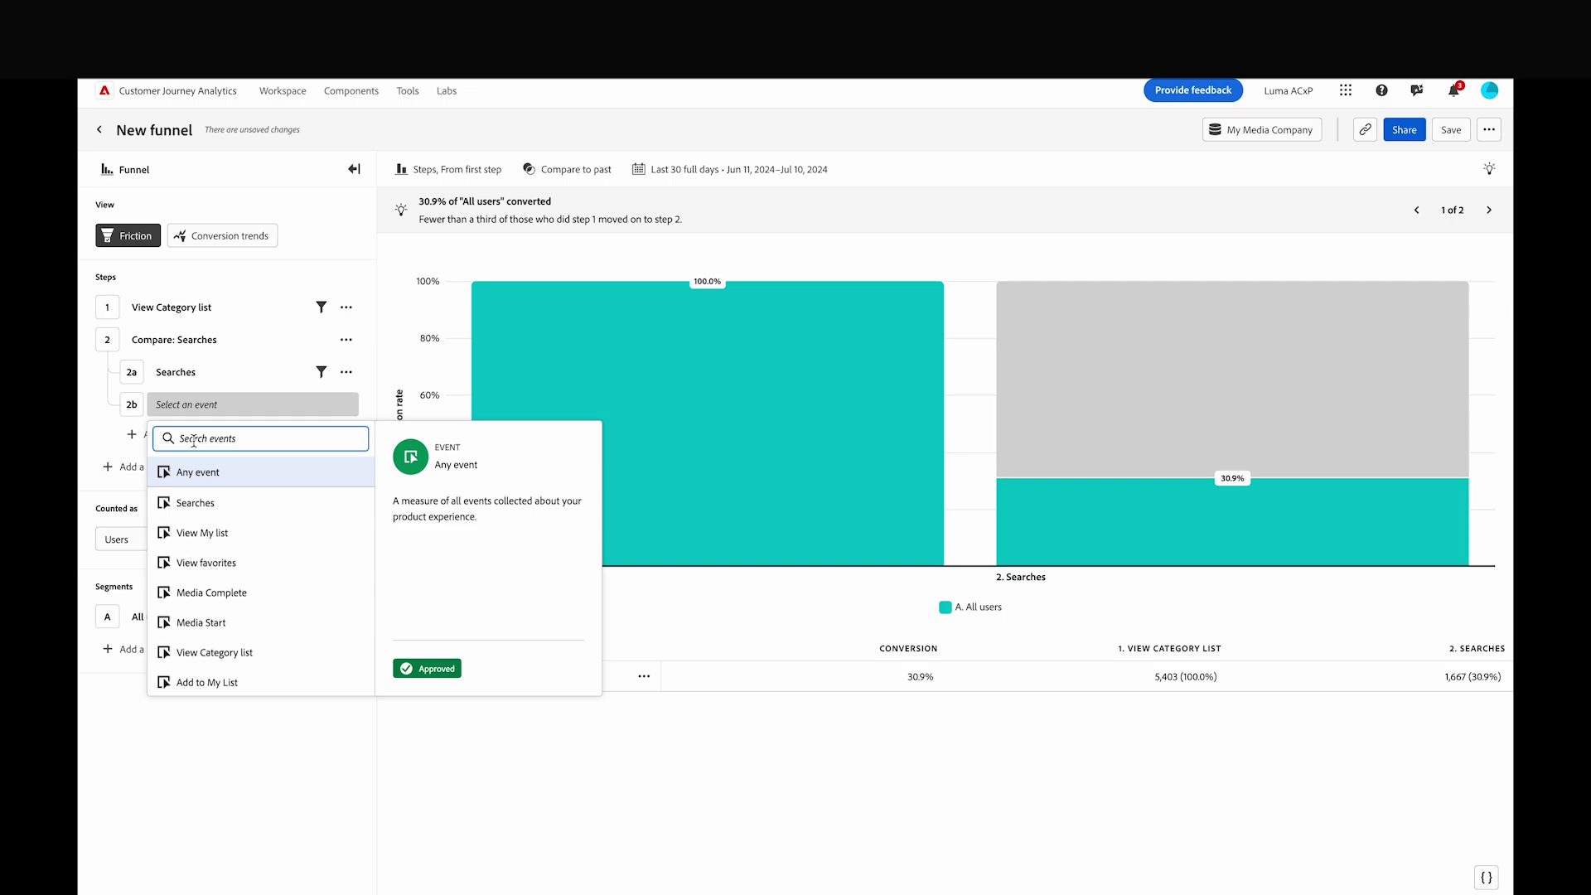
left_click(194, 441)
type("my list")
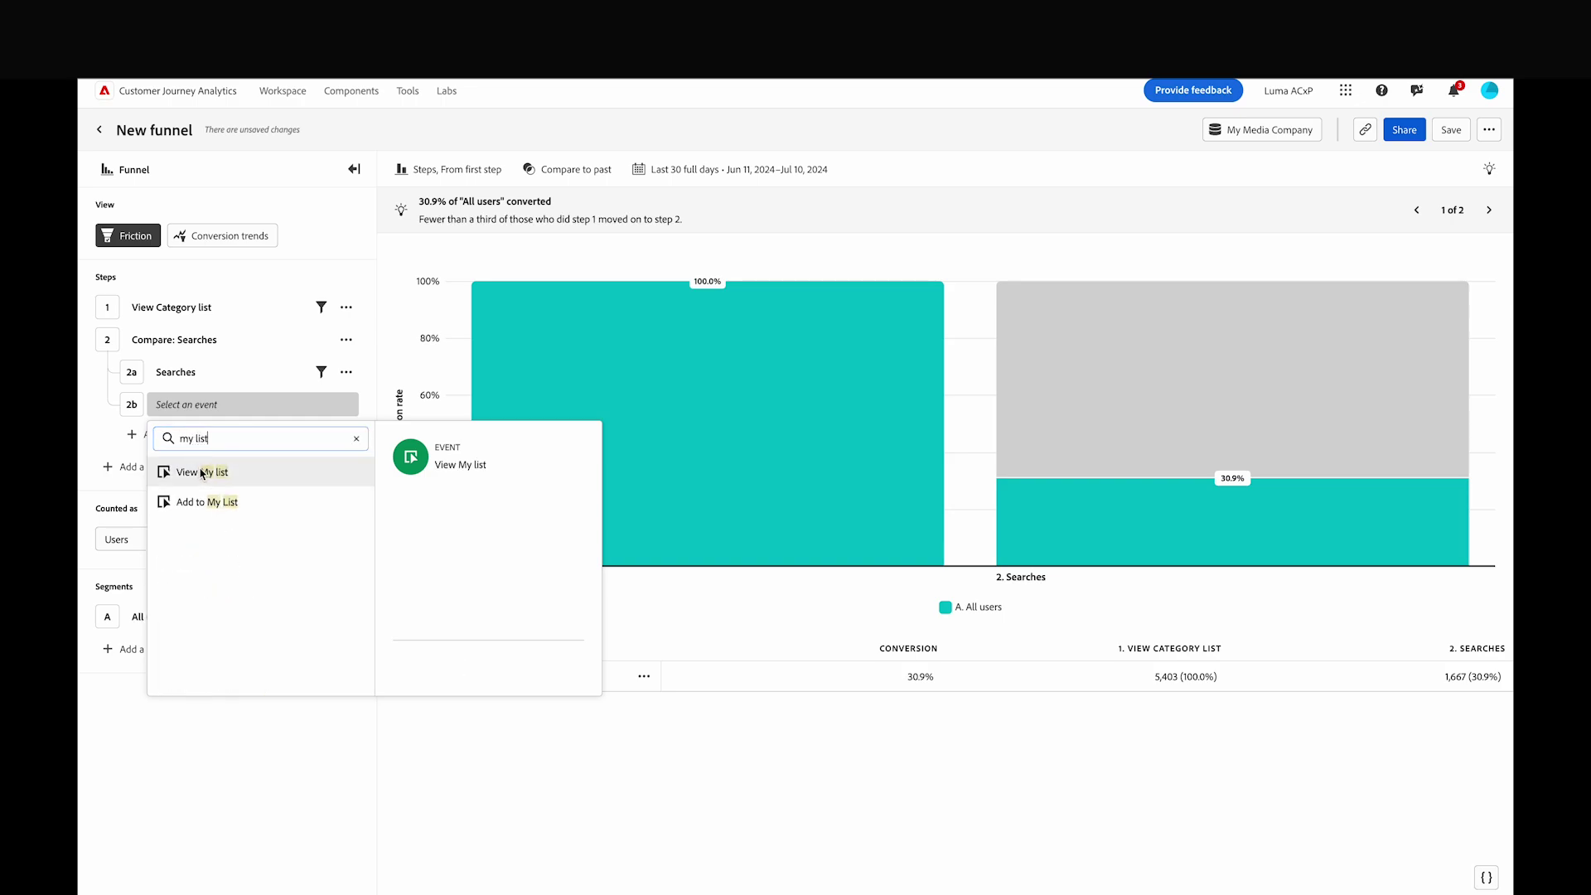
left_click(203, 474)
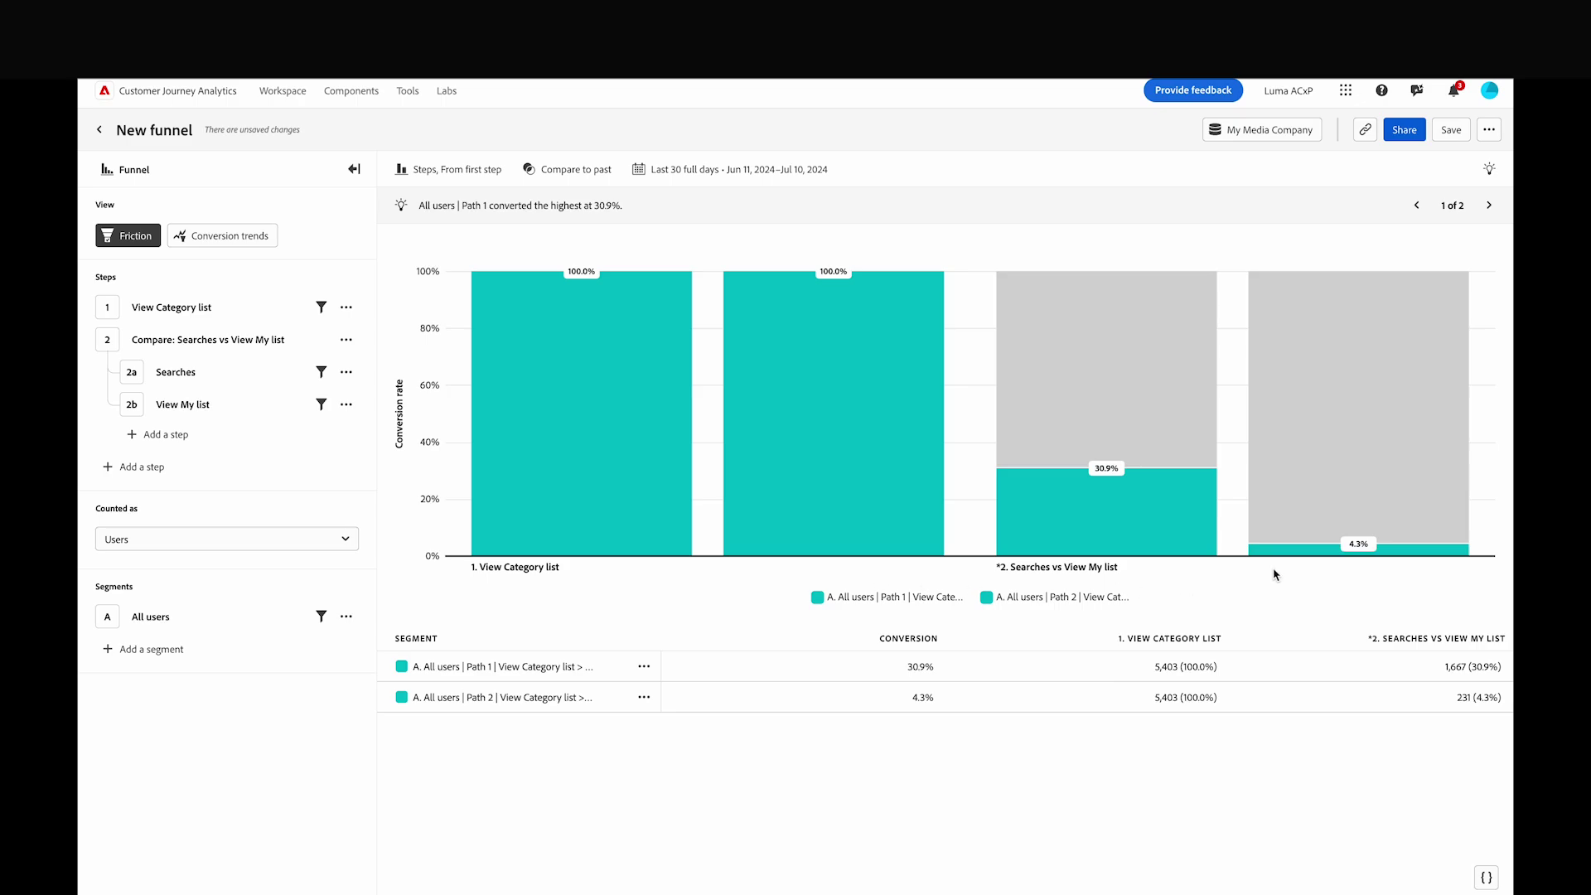
- Append Media Start as step 3 and Media Complete as step 4
mouse_move(1283, 553)
mouse_move(1206, 553)
left_click(184, 474)
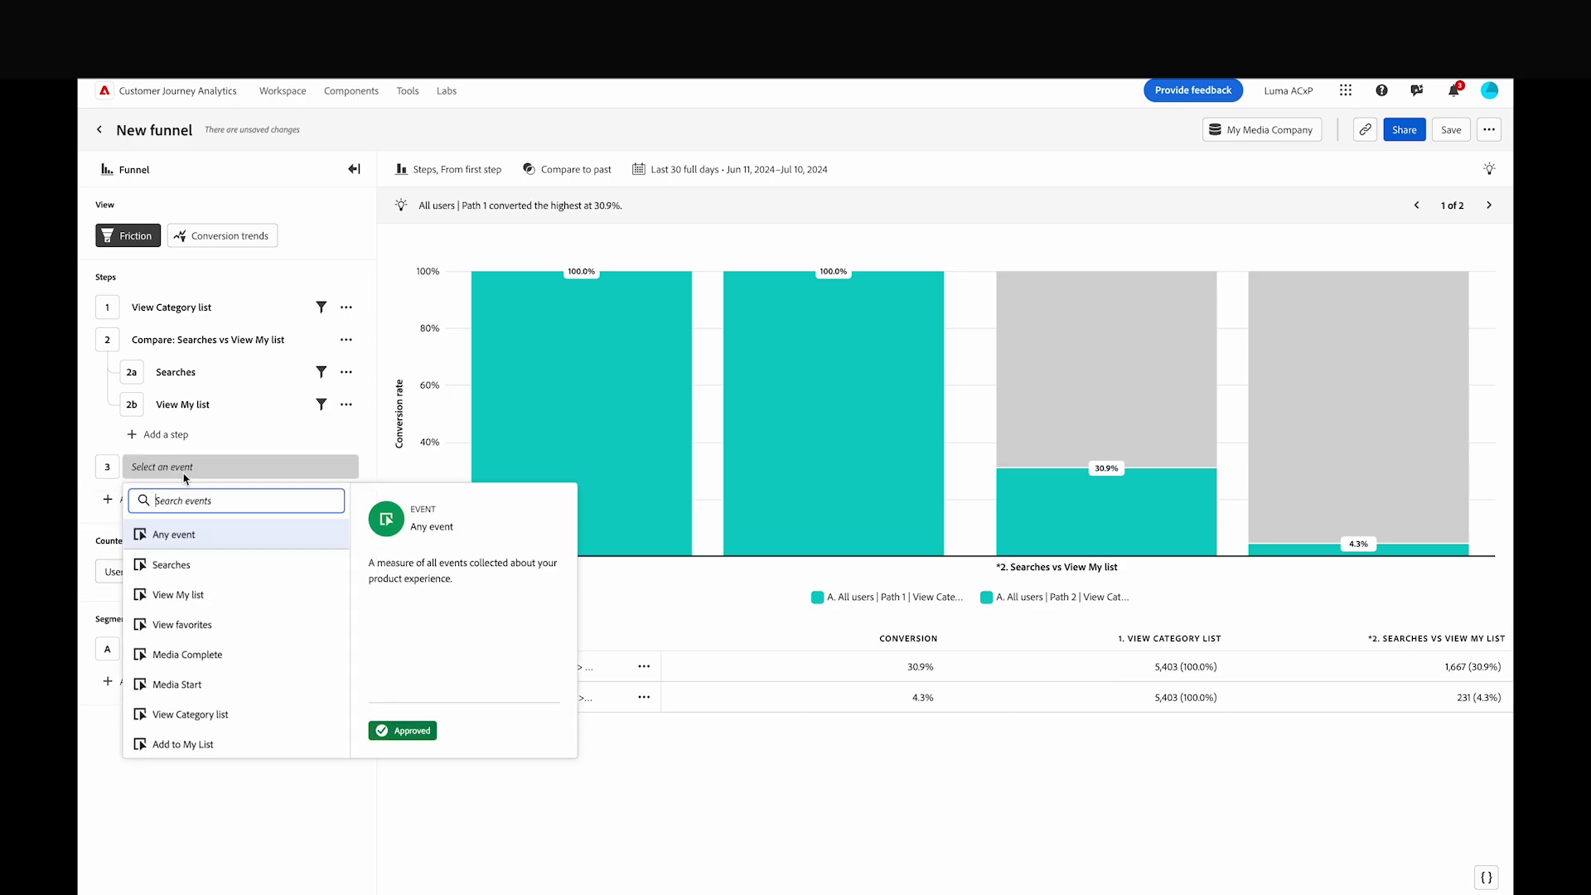
type("start")
left_click(190, 534)
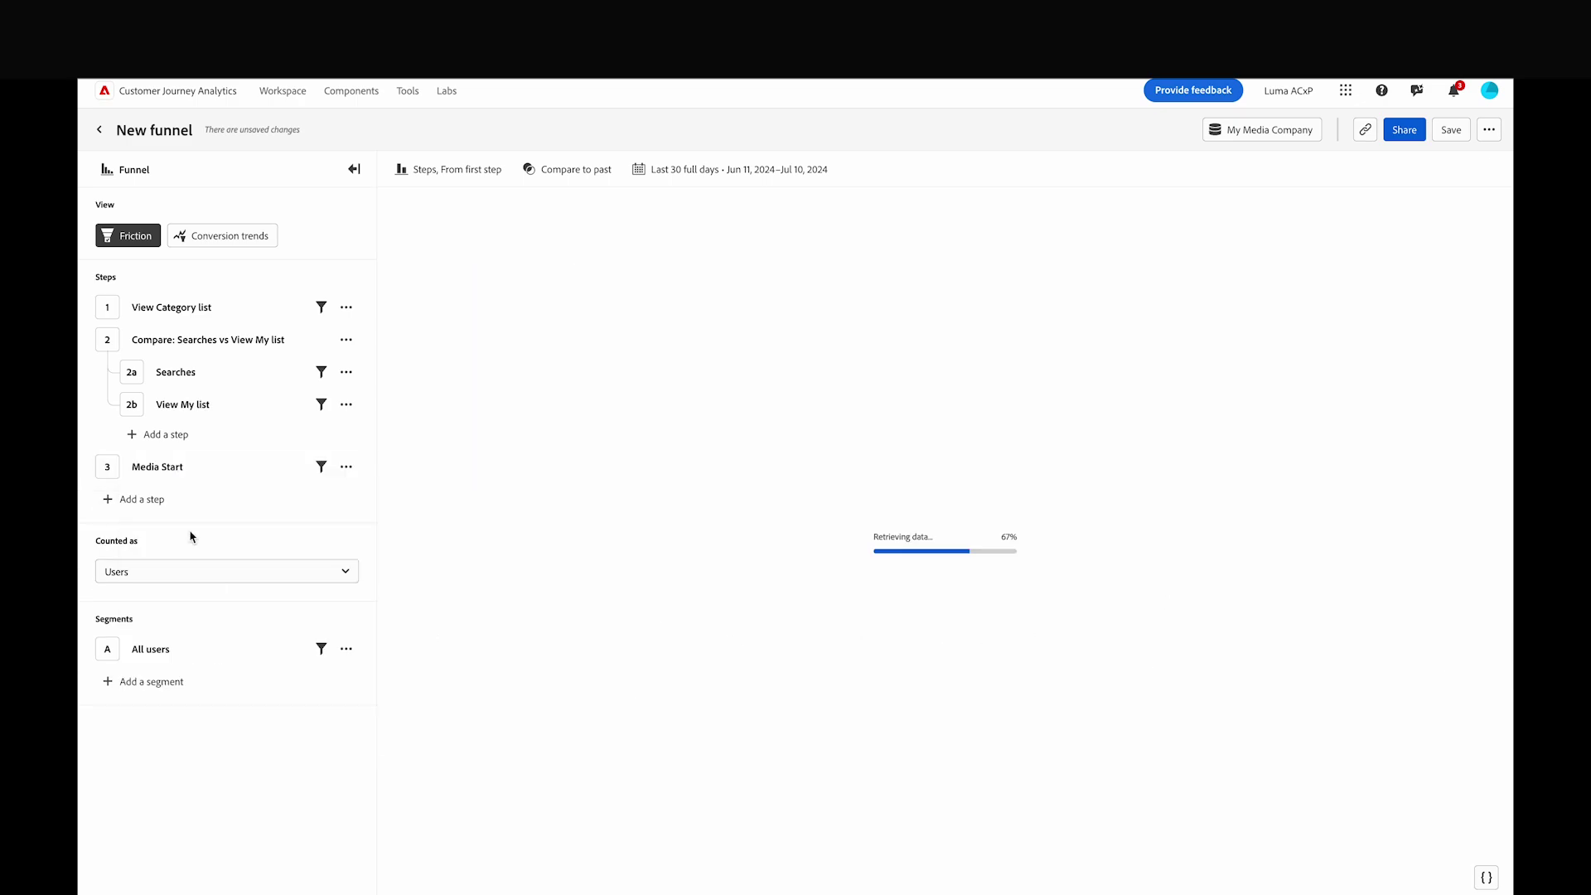
left_click(164, 500)
type("c")
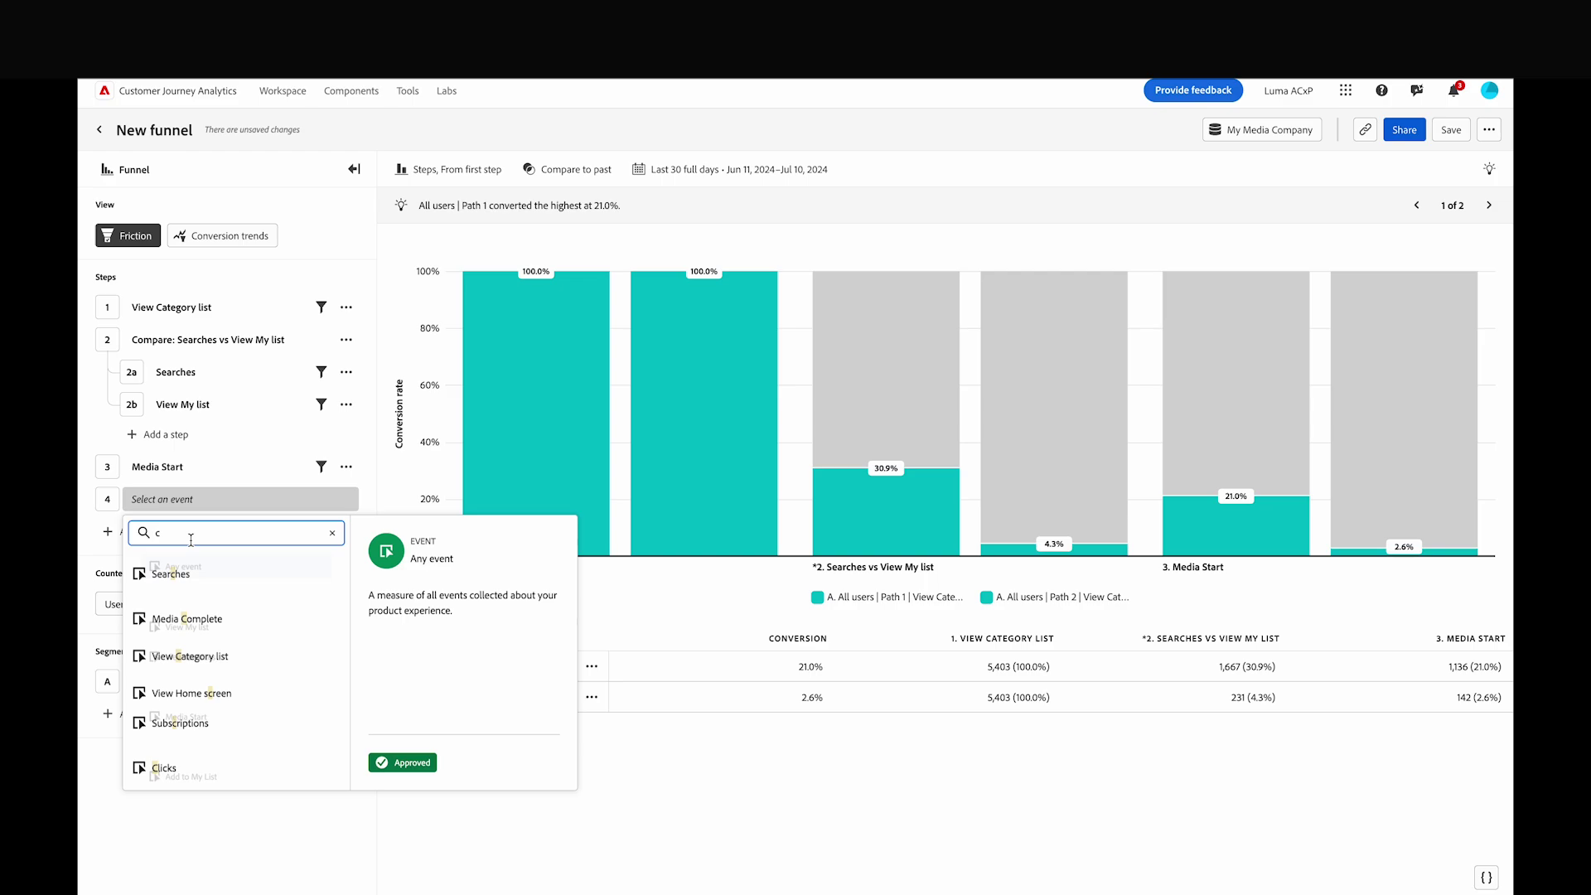
left_click(186, 592)
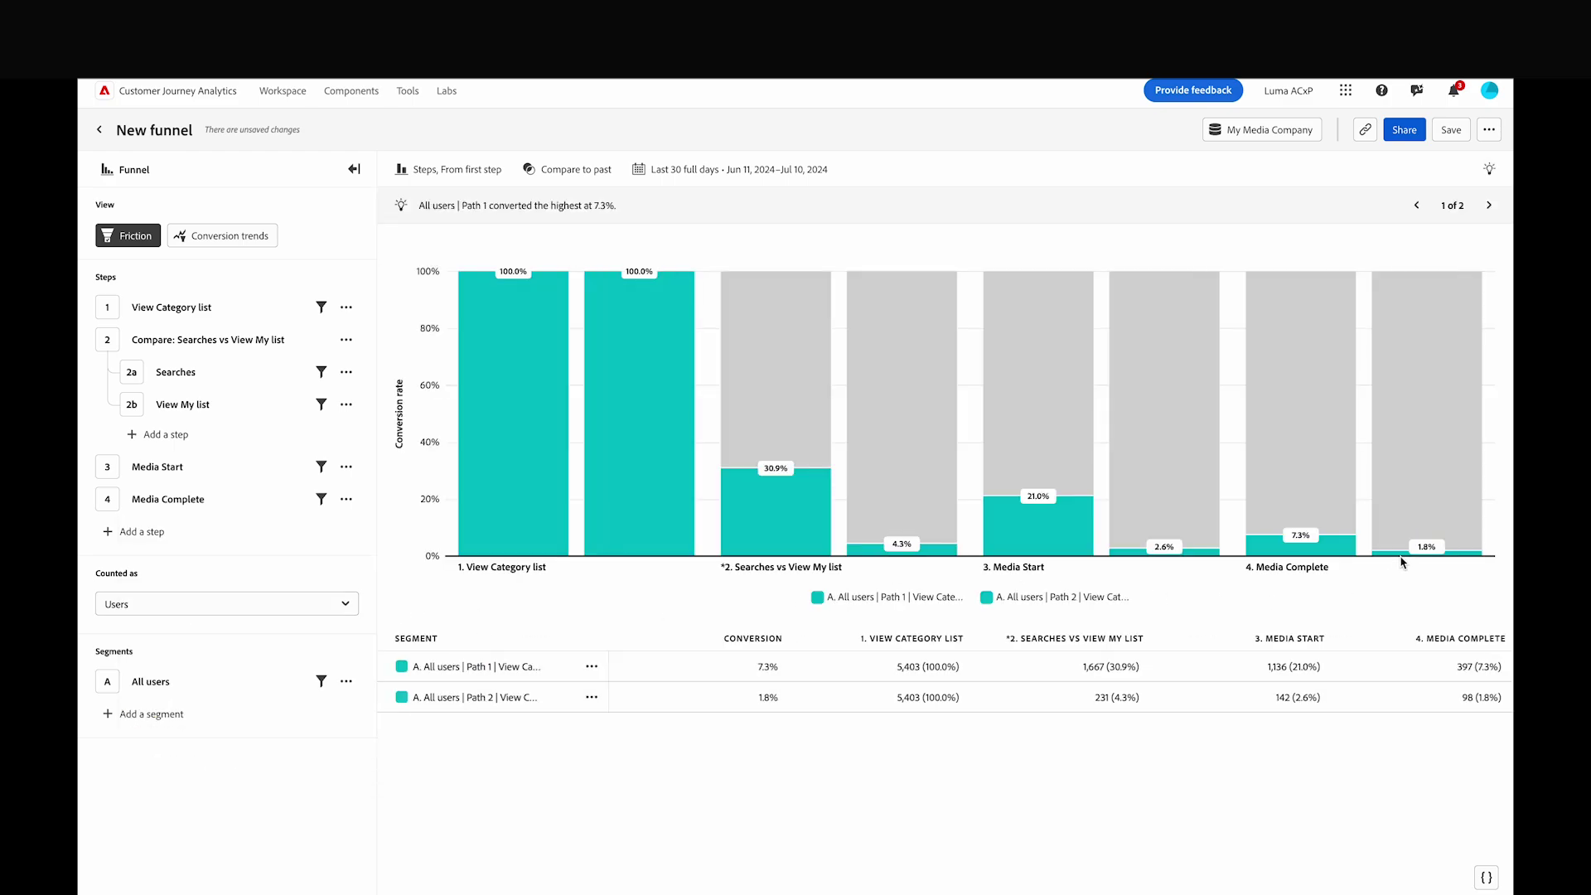
mouse_move(1404, 561)
mouse_move(1340, 552)
mouse_move(868, 558)
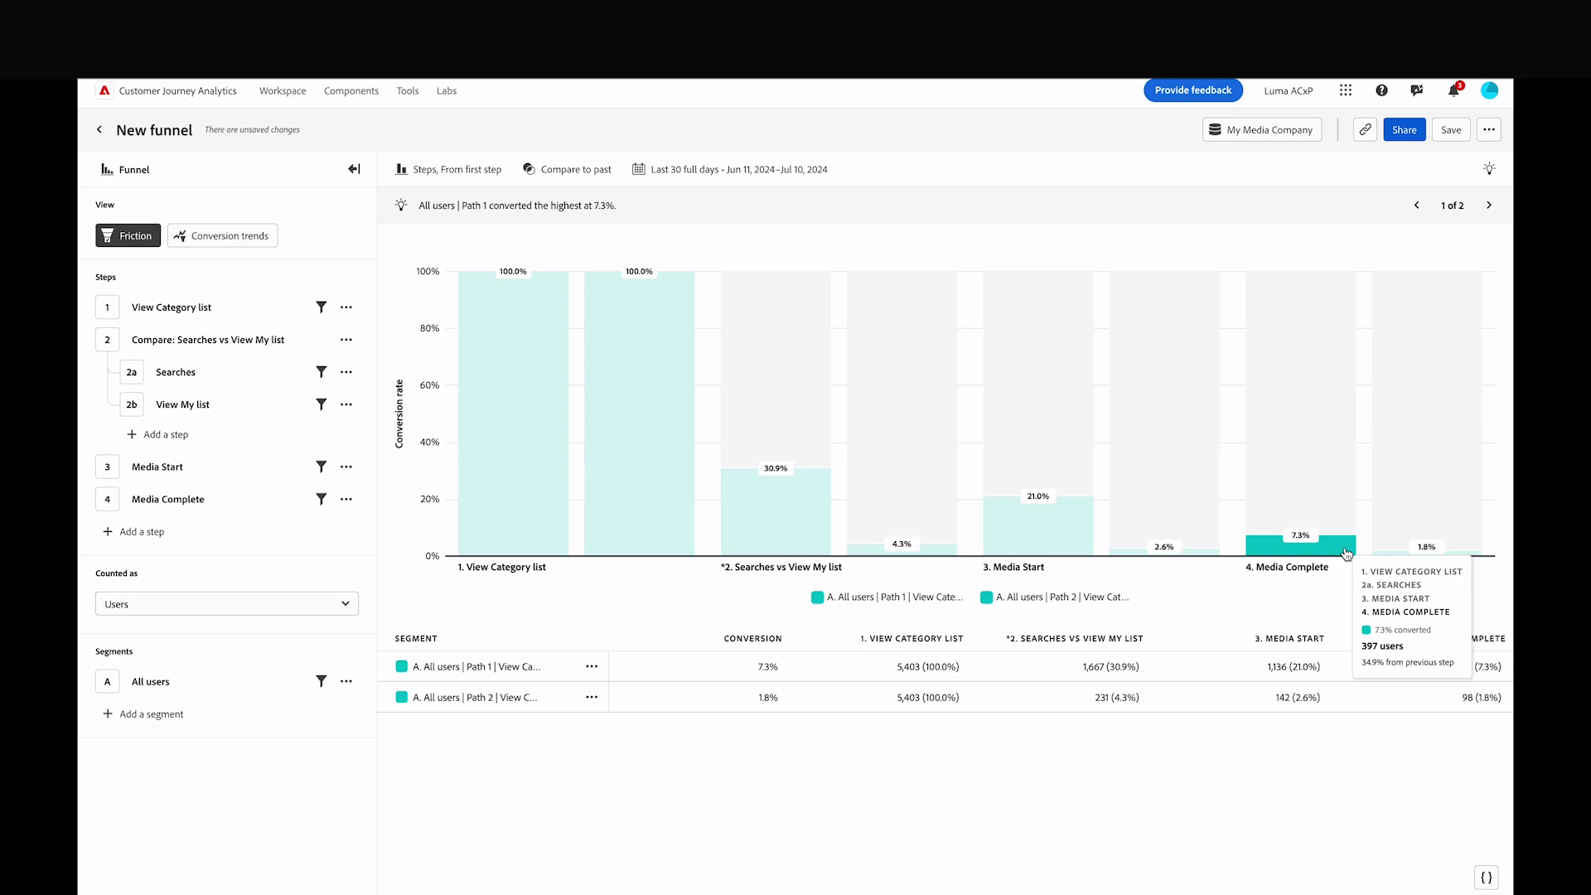
mouse_move(874, 295)
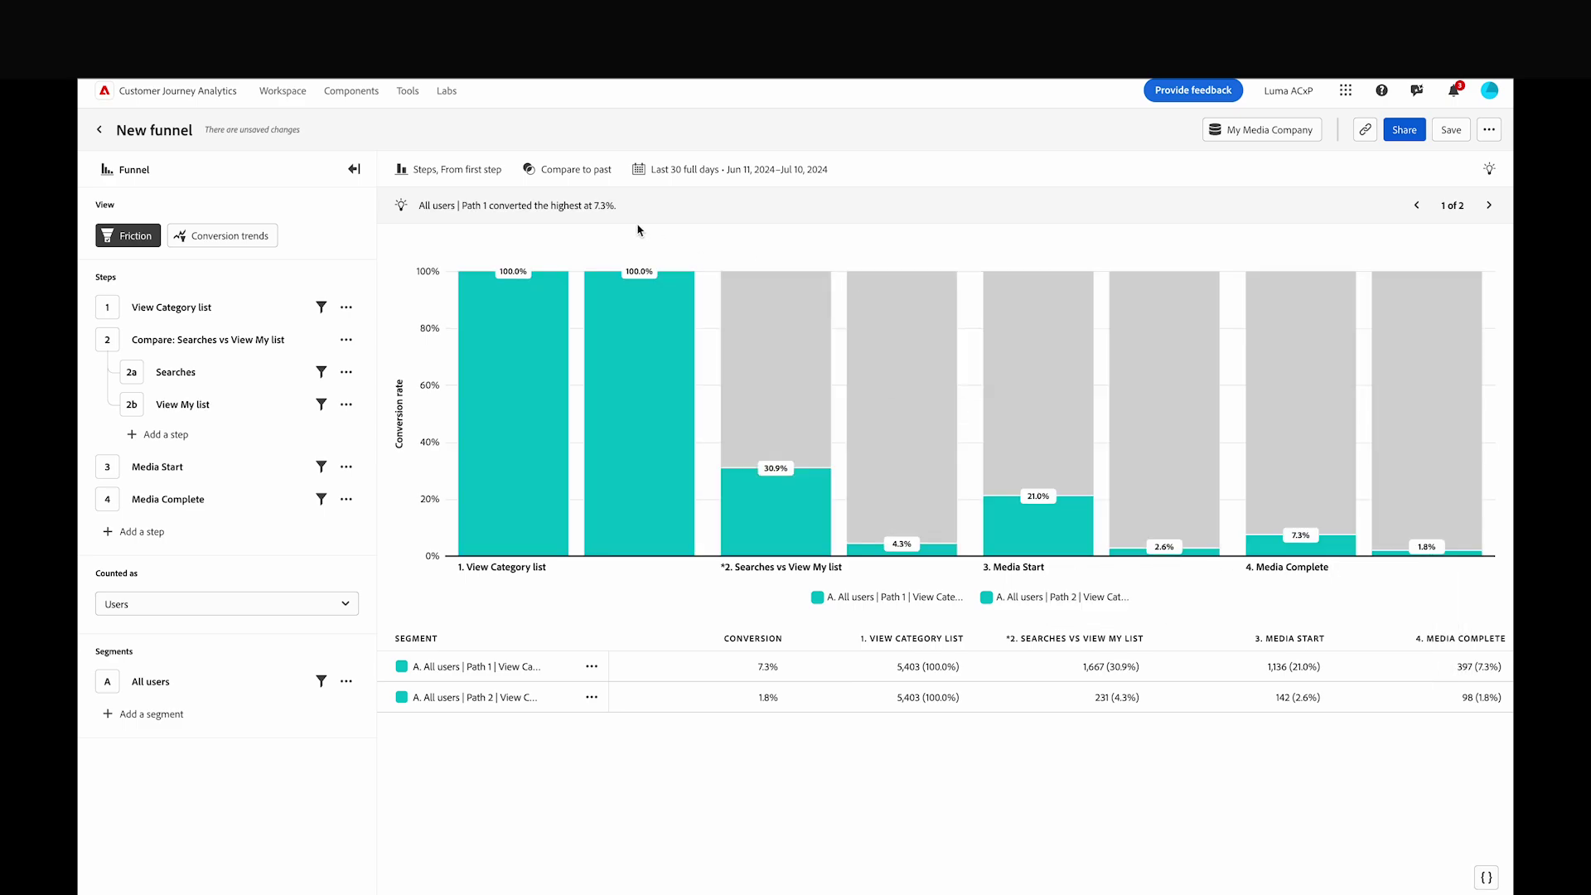
- Set the chart's Conversion from option to Previous step
left_click(491, 178)
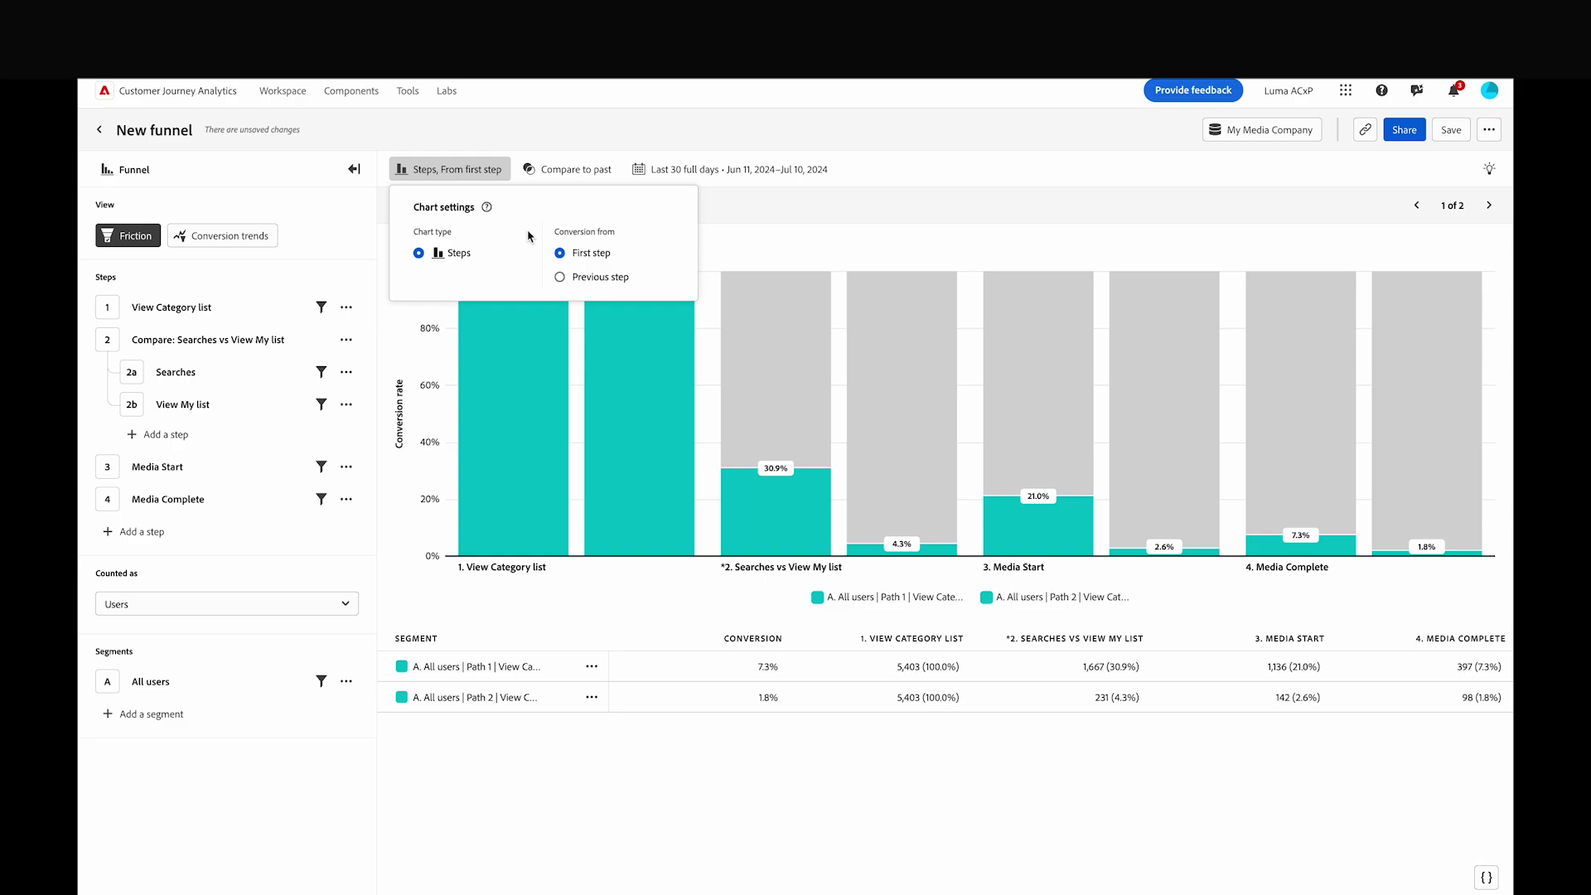
left_click(570, 277)
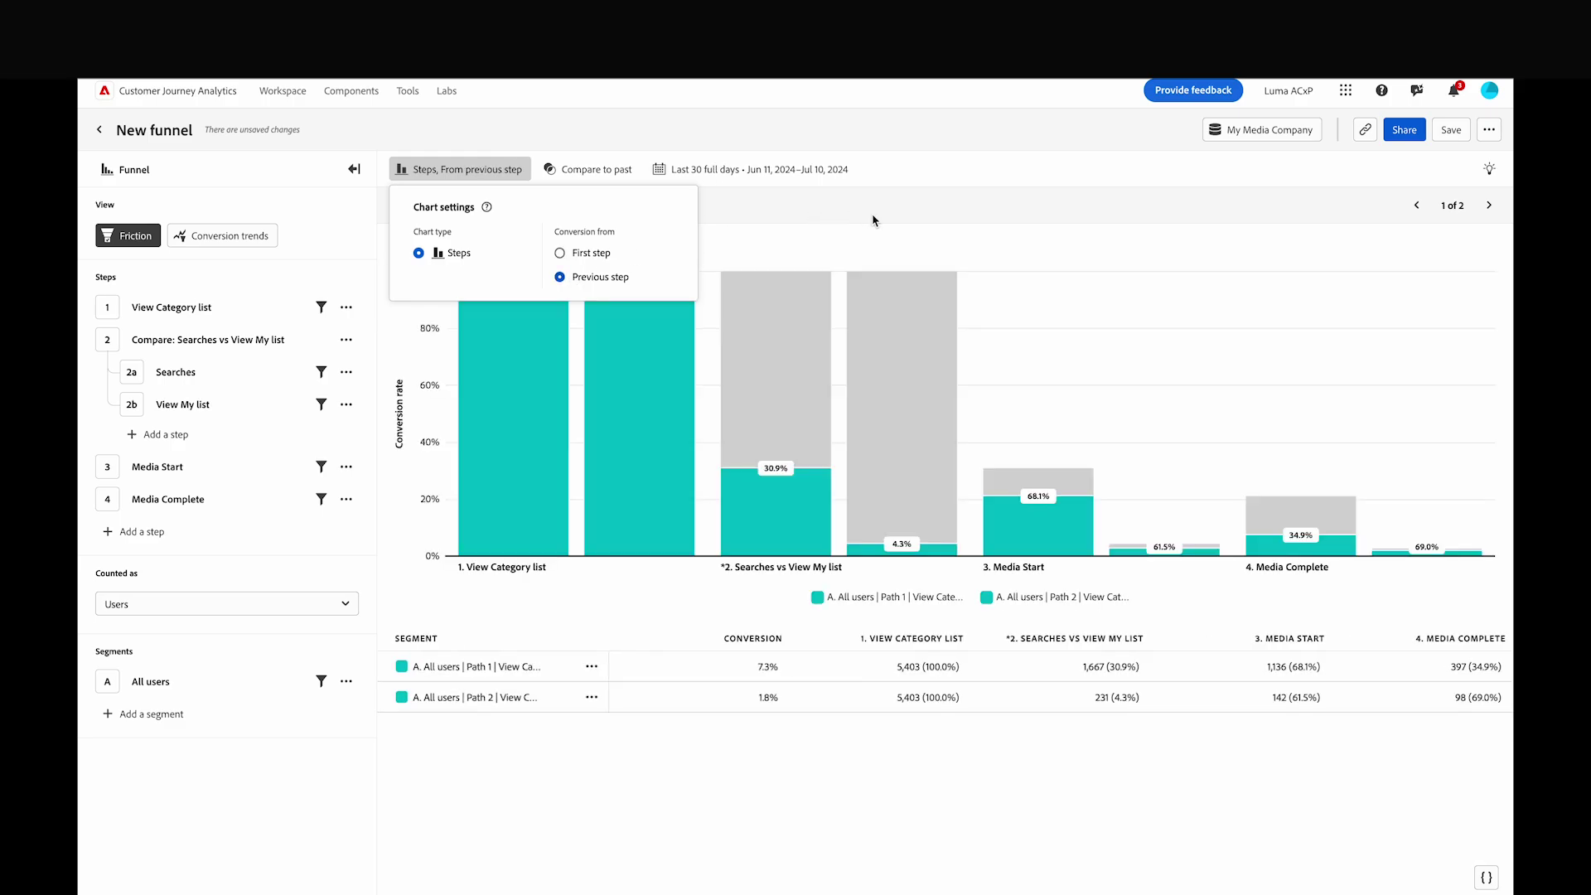
left_click(865, 216)
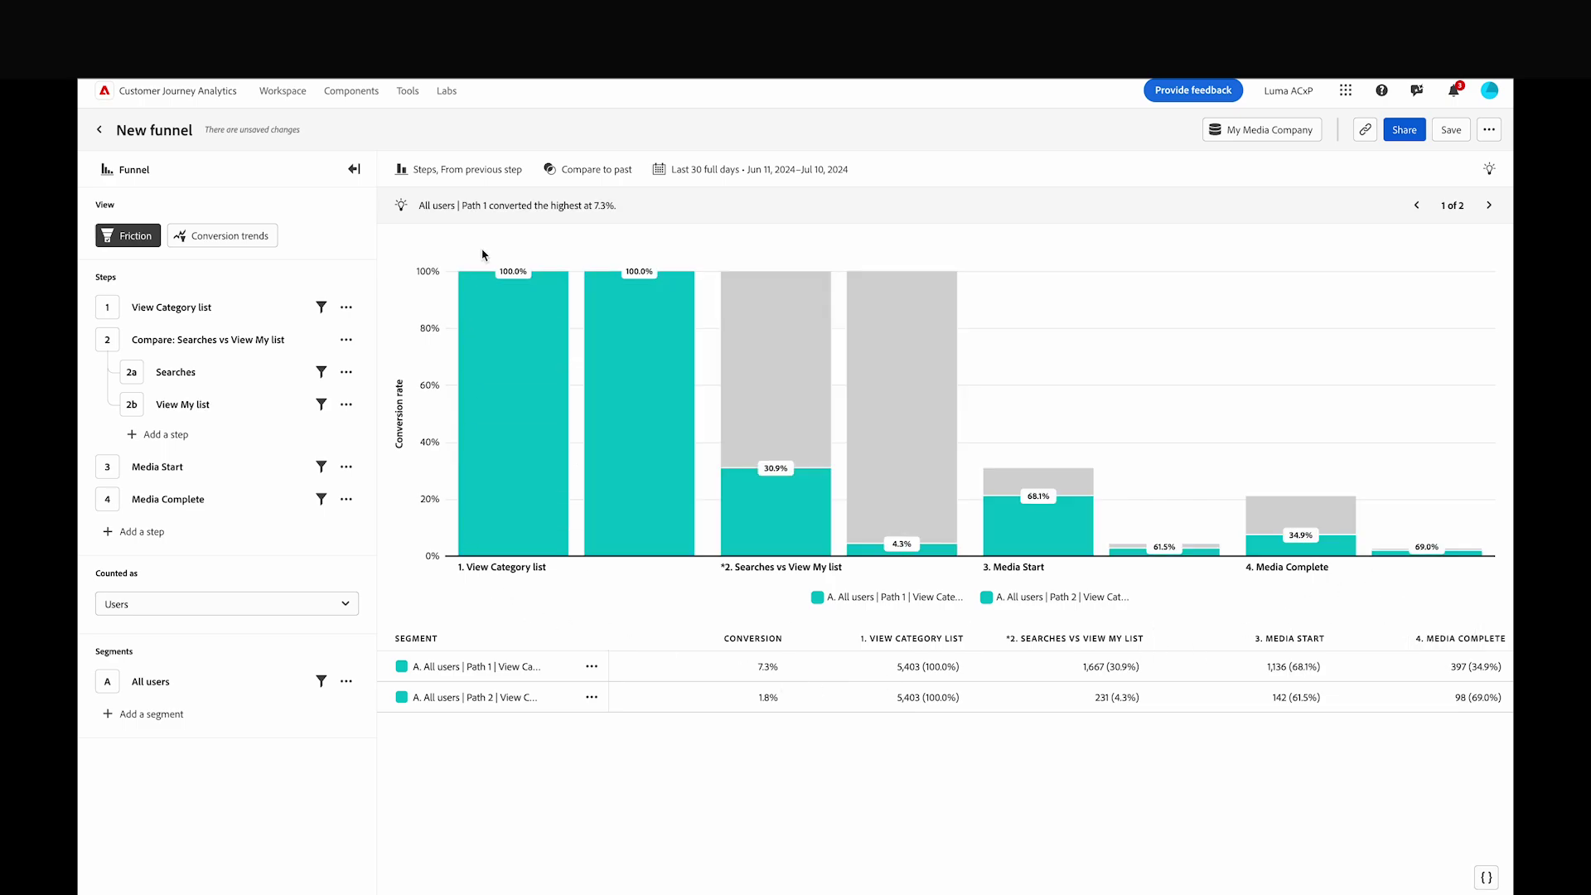
- Switch the chart's Conversion from option back to First step
left_click(501, 181)
left_click(559, 252)
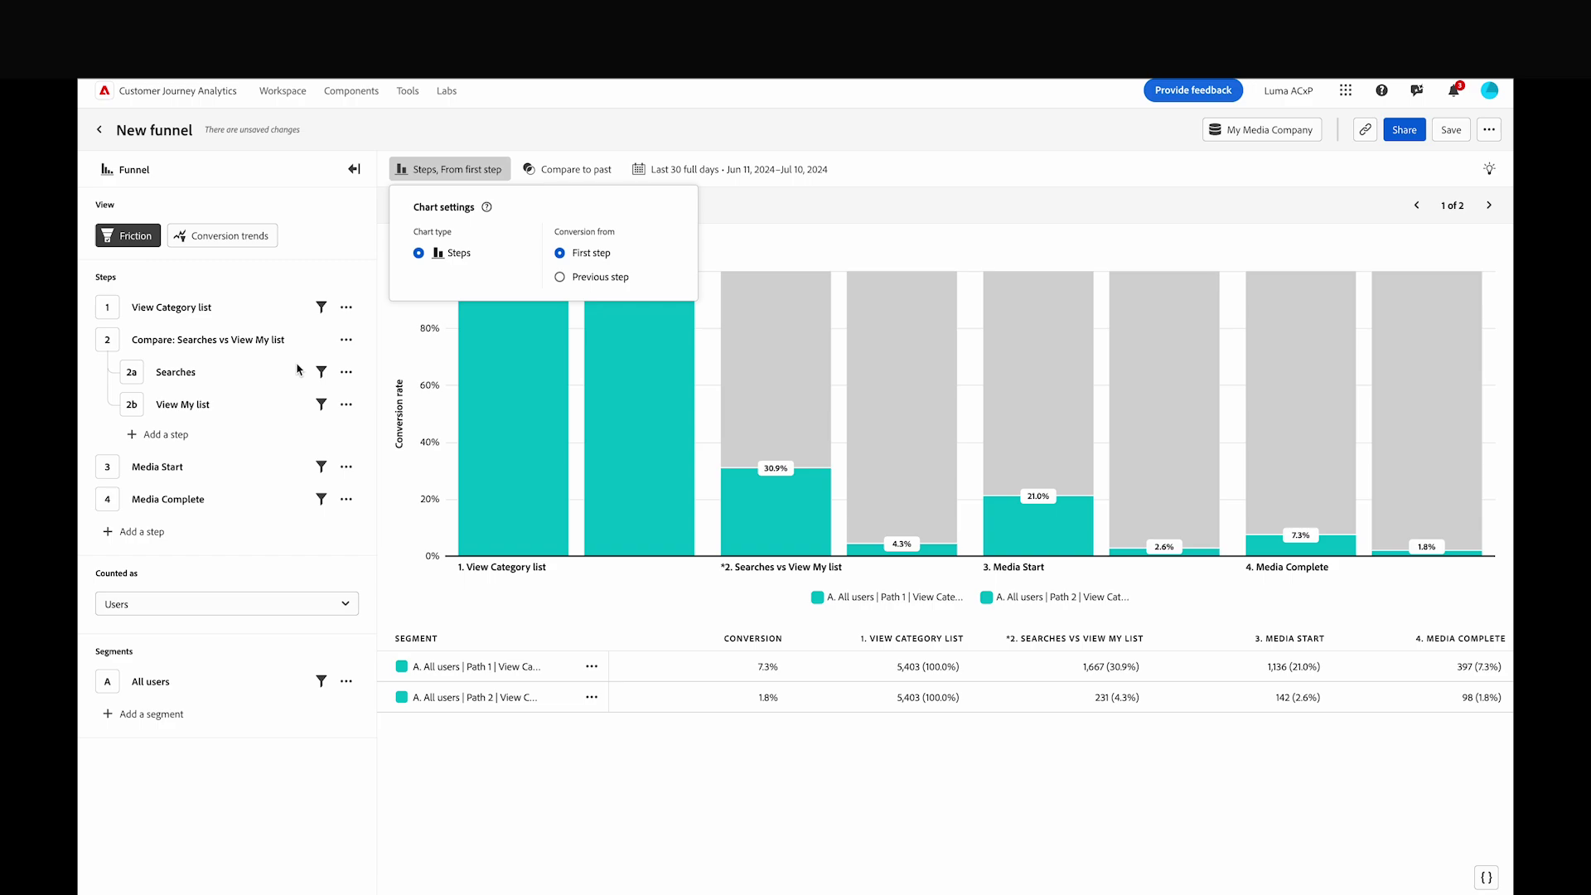
left_click(199, 437)
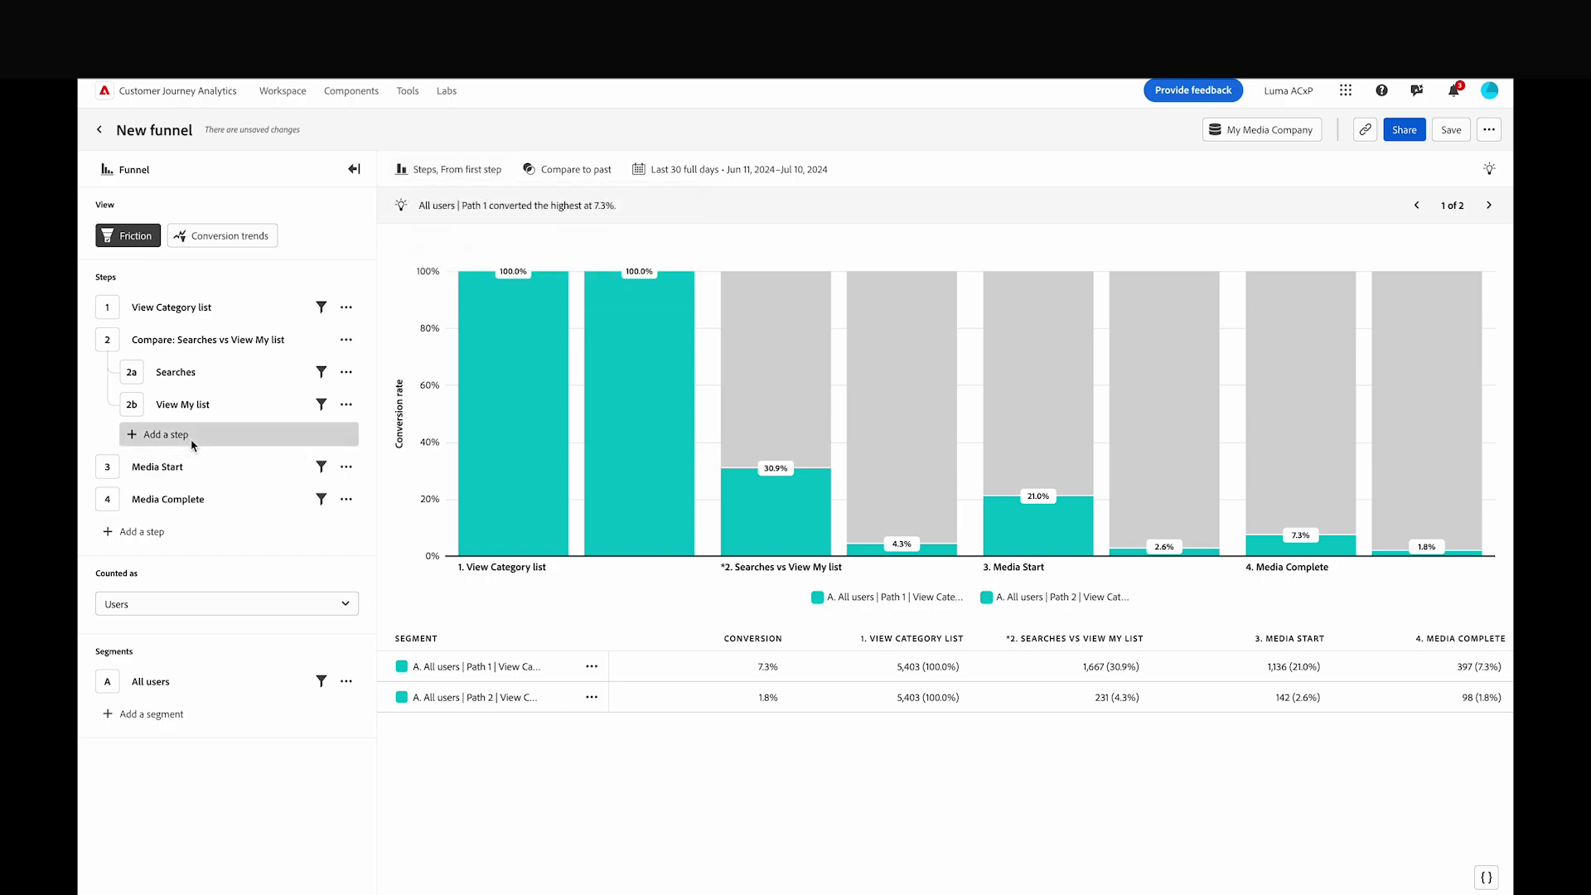
- Add View favorites as a third compared path under step 2
left_click(193, 436)
type("favori")
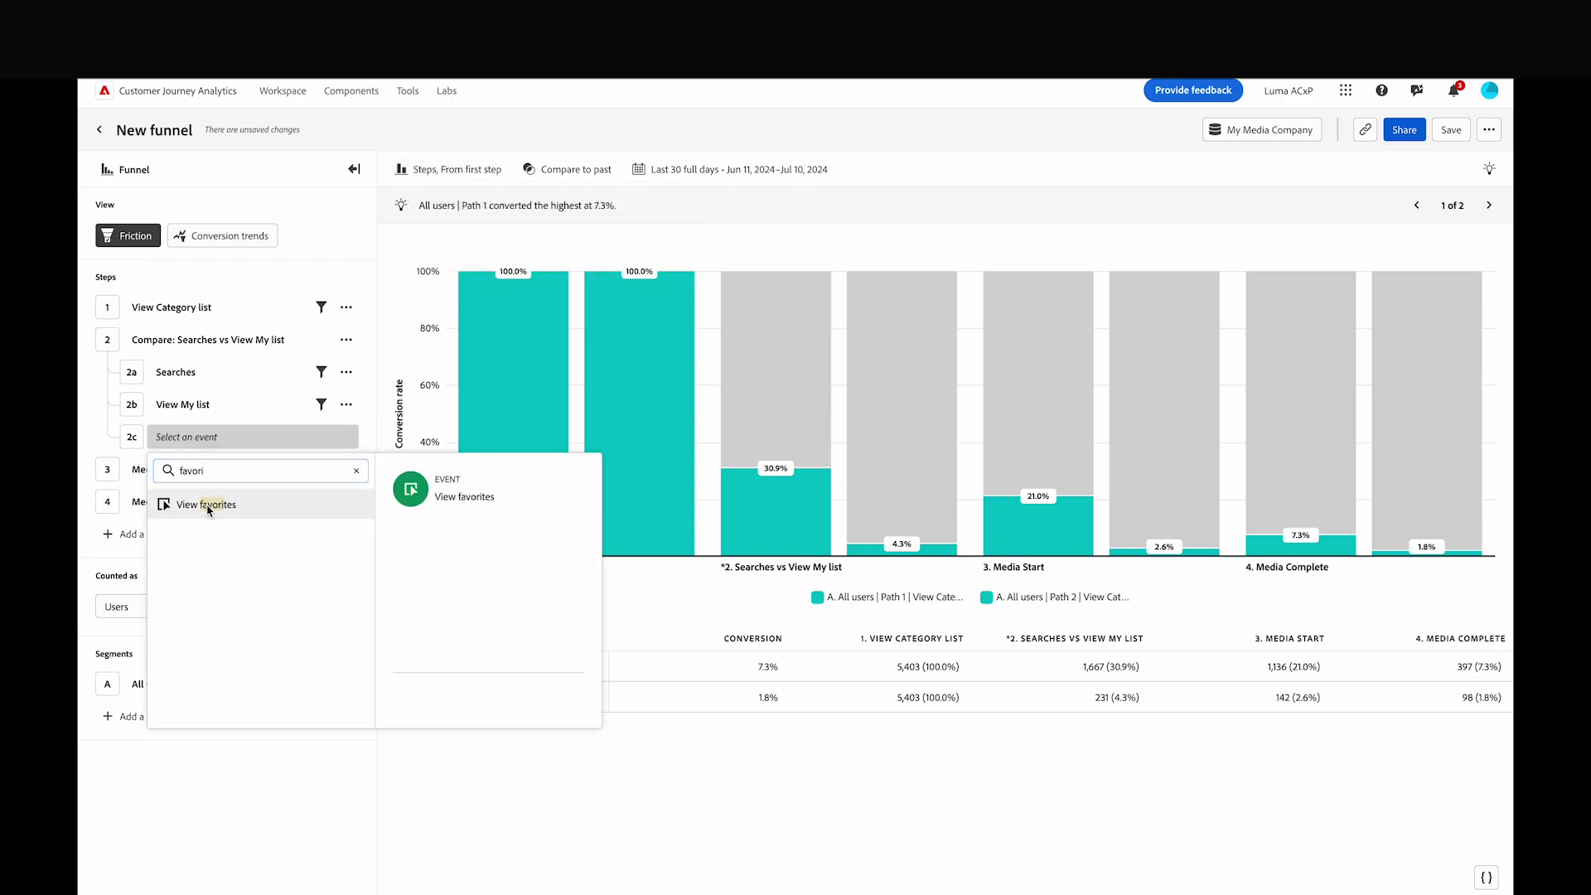
left_click(208, 507)
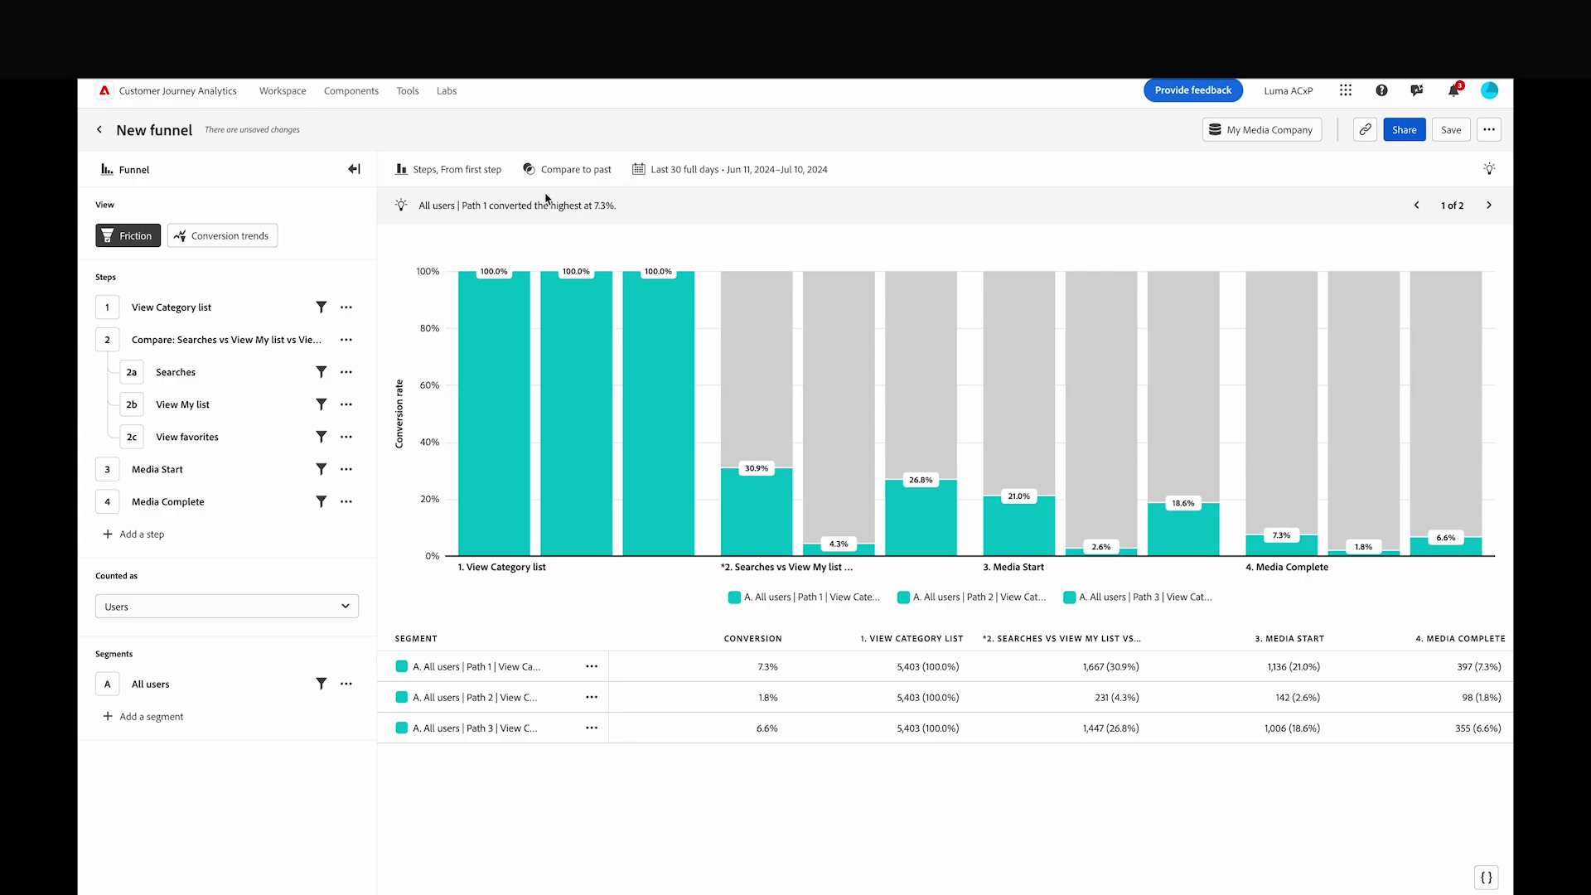
- Set the chart's Conversion from option to Previous step for all three paths
left_click(477, 177)
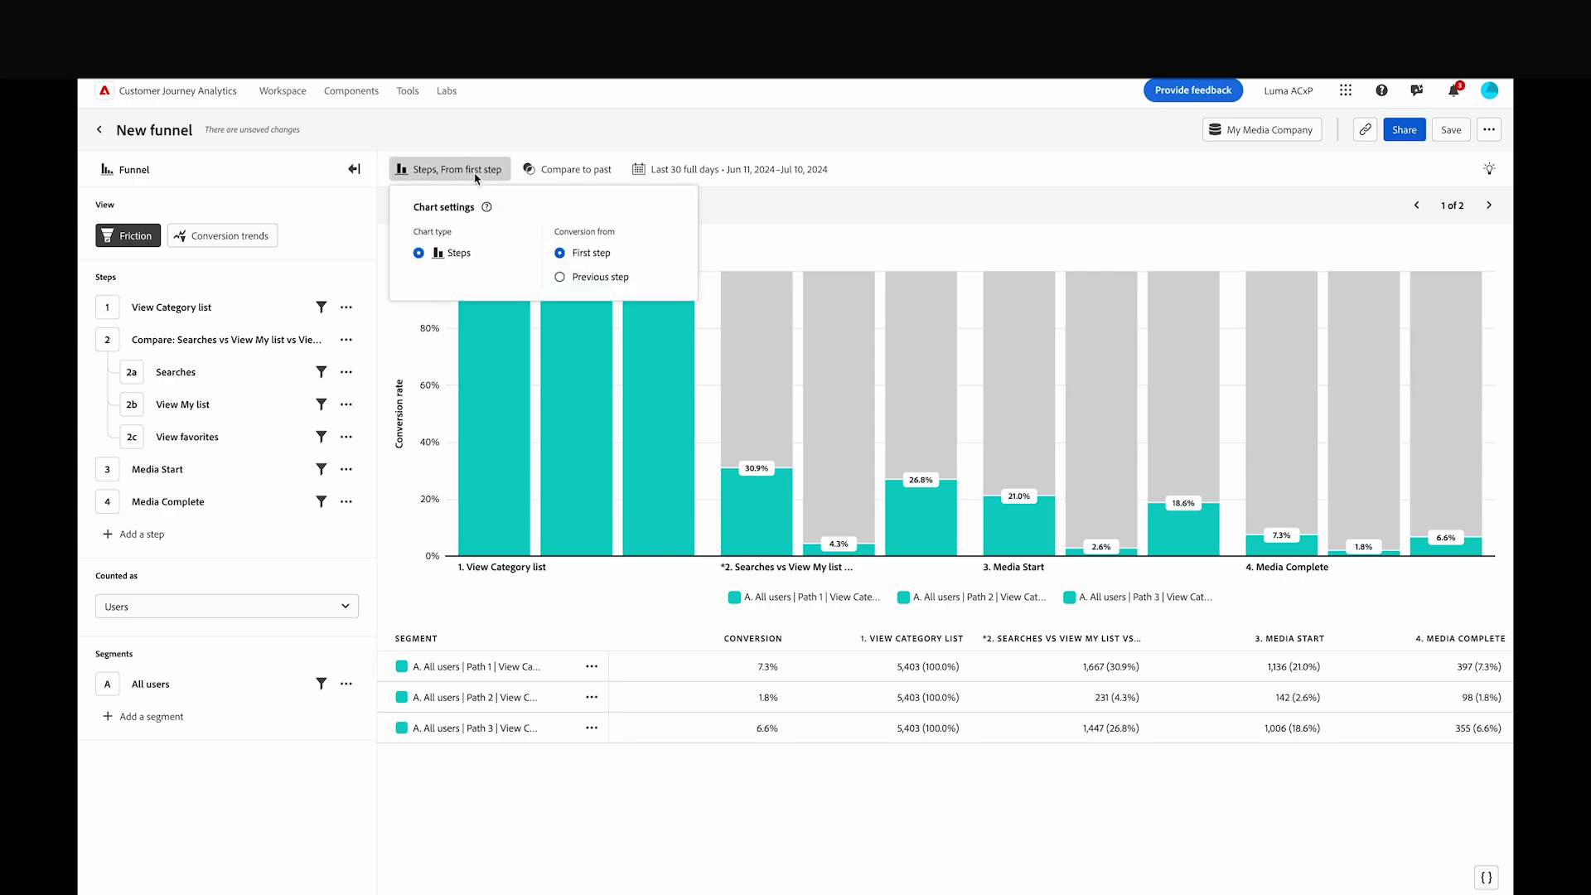
left_click(569, 280)
left_click(759, 234)
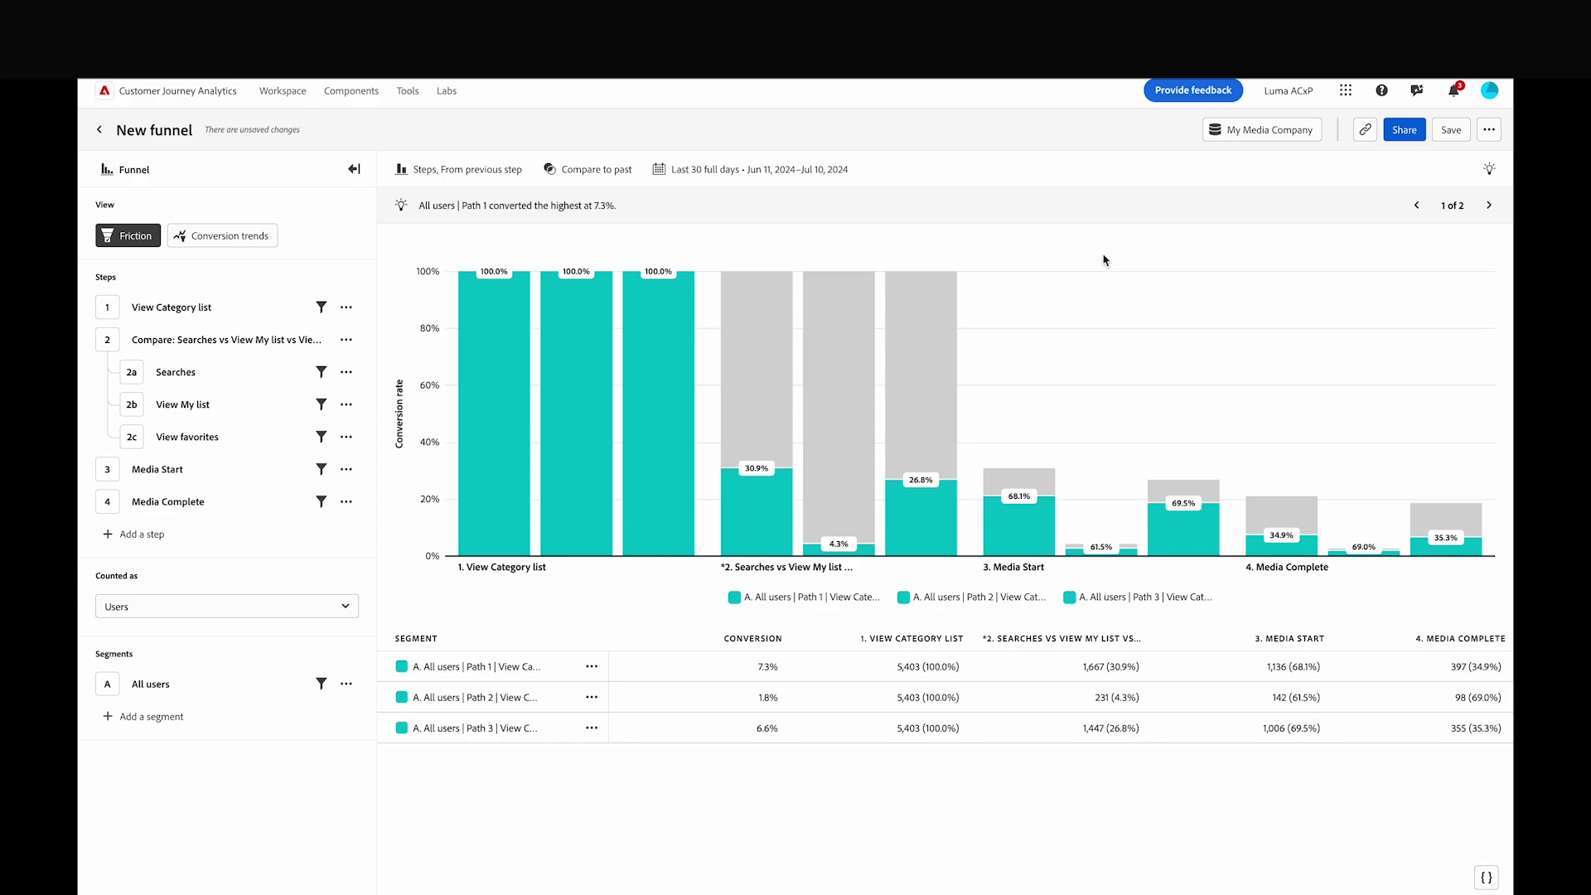
mouse_move(1443, 543)
- Drag the Segment column wider so full paths like View Category list > View favorites > Media Start show
left_click_drag(609, 631, 875, 631)
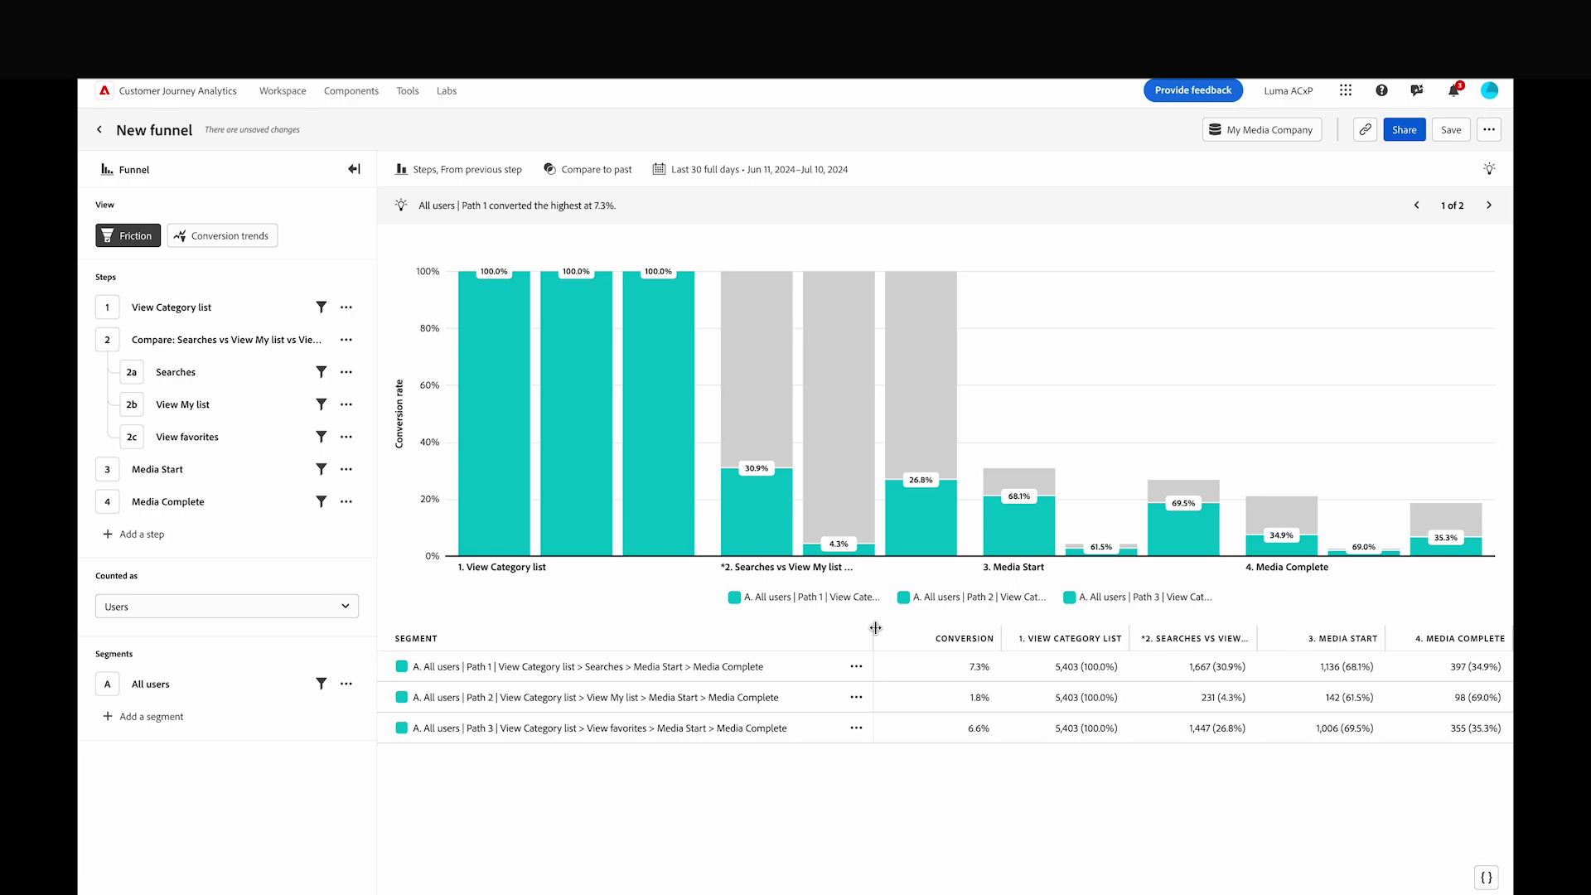